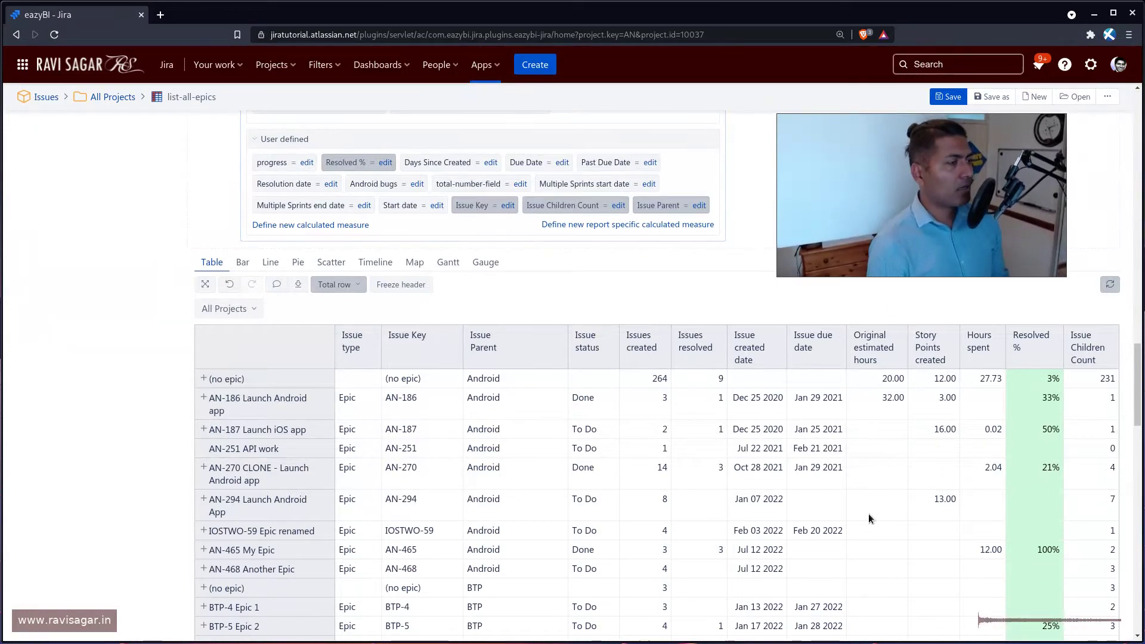
# - Start a new calculated measure and name it 'Date Difference Created and Due Date'
pyautogui.click(296, 225)
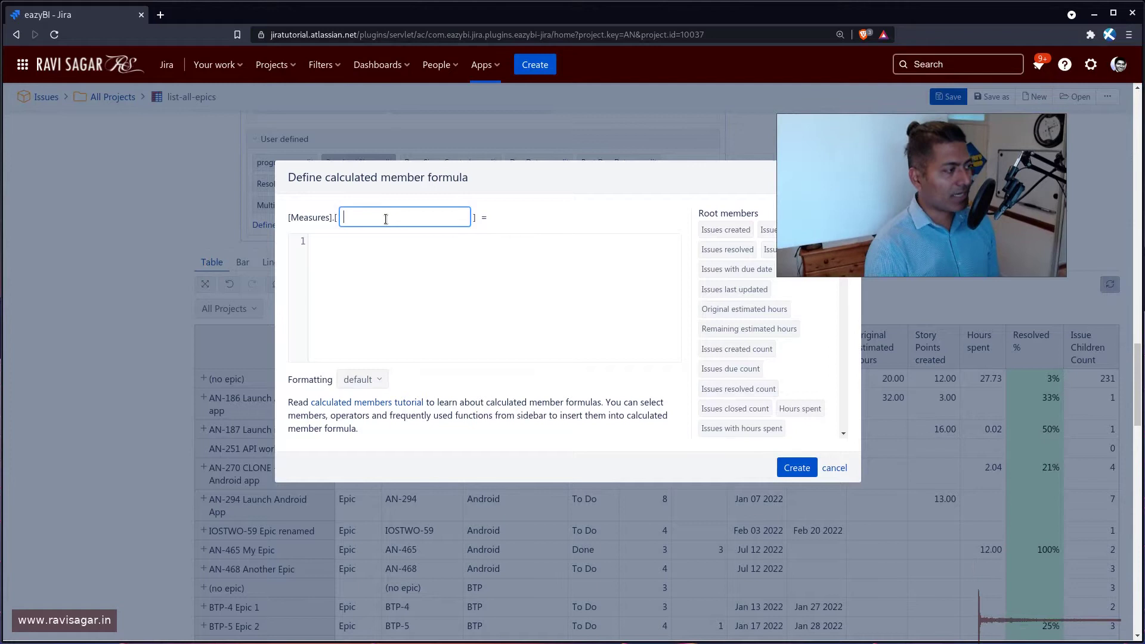
pyautogui.press('Escape')
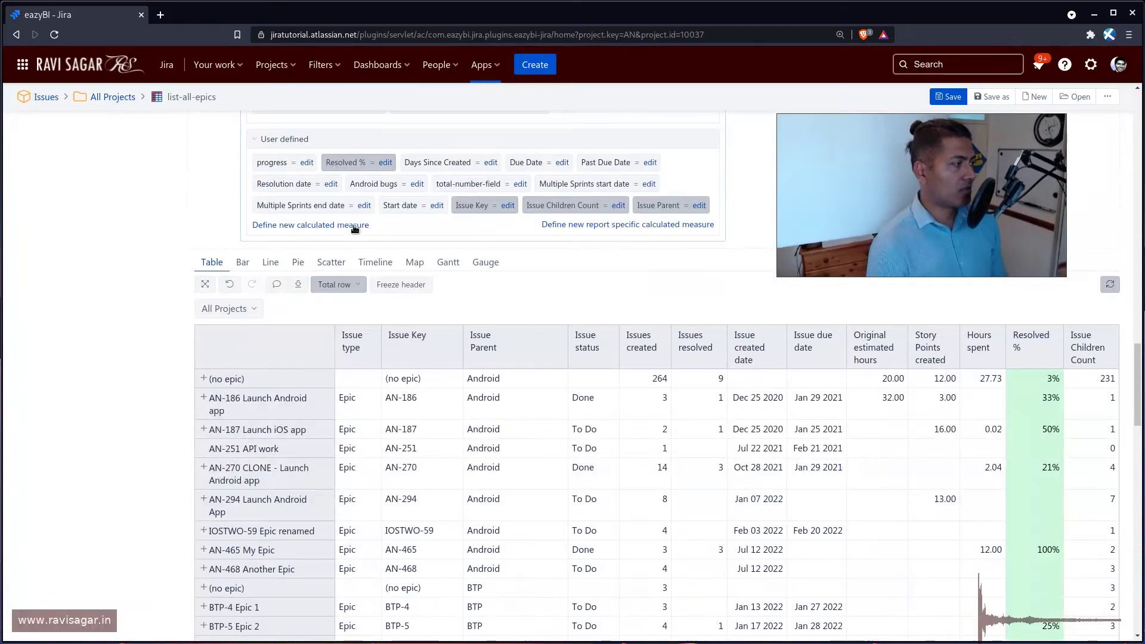
pyautogui.click(343, 226)
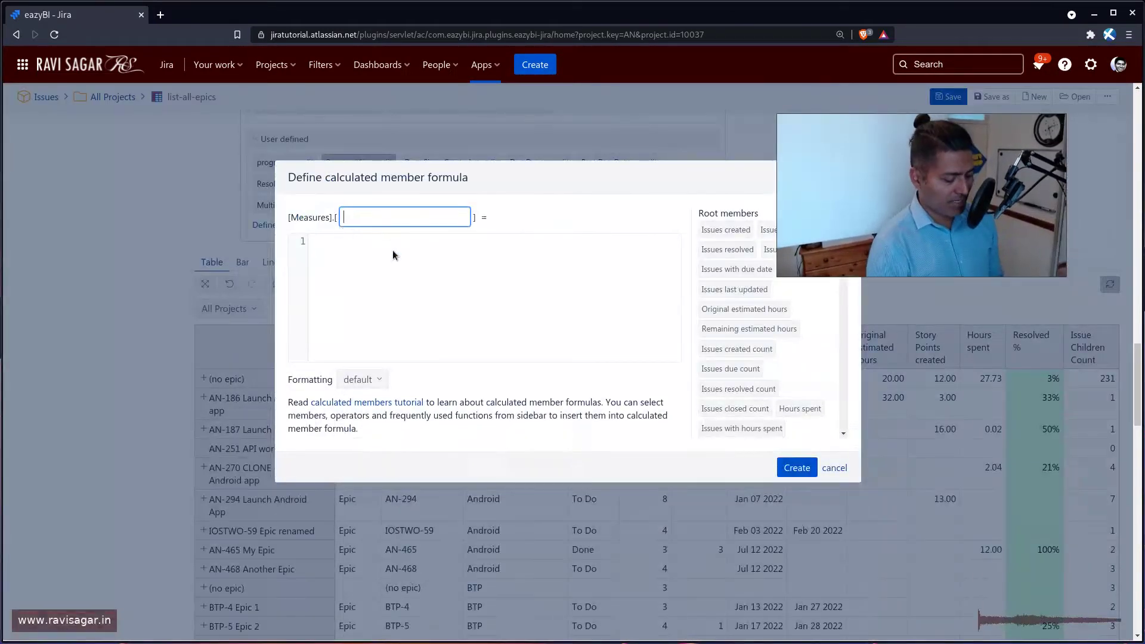
pyautogui.write('D')
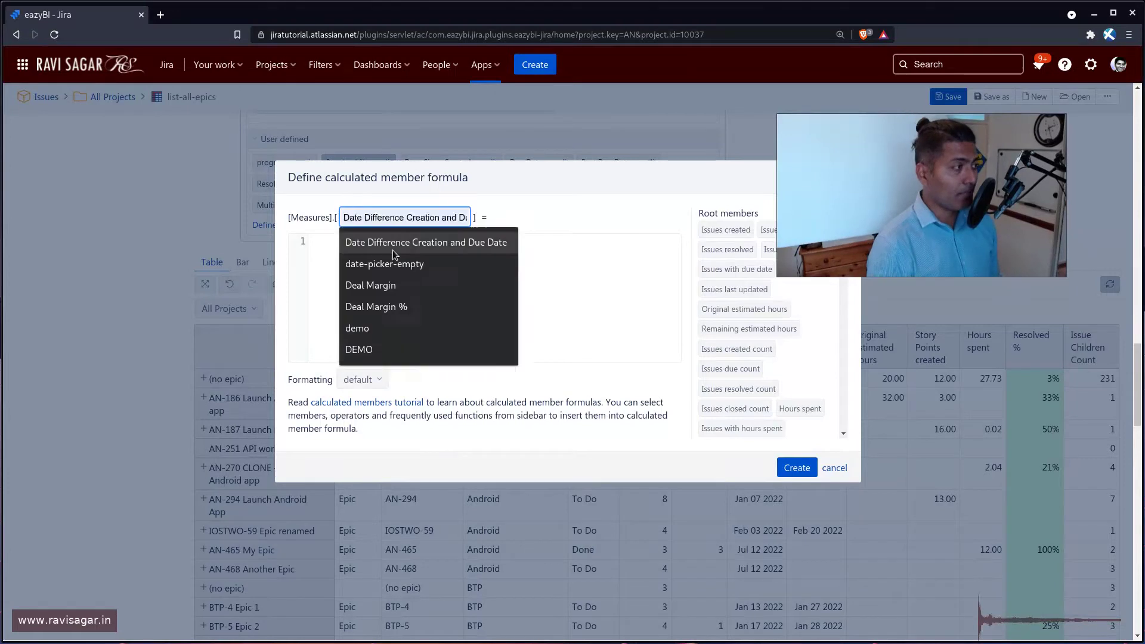
pyautogui.write('a')
pyautogui.click(391, 245)
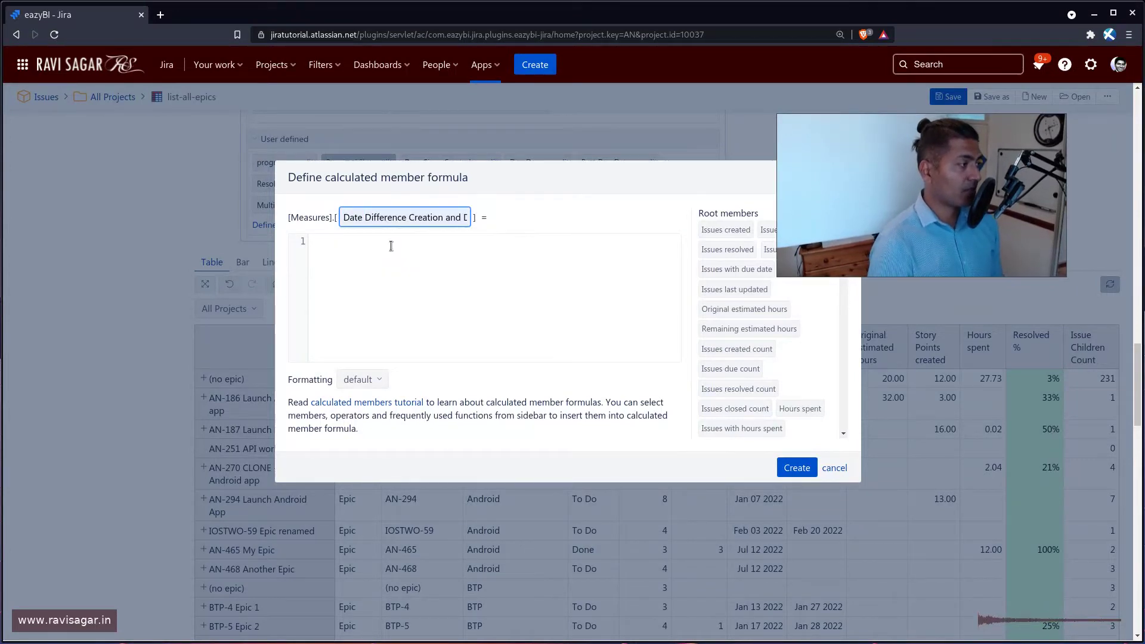
pyautogui.doubleClick(429, 213)
pyautogui.write('Create')
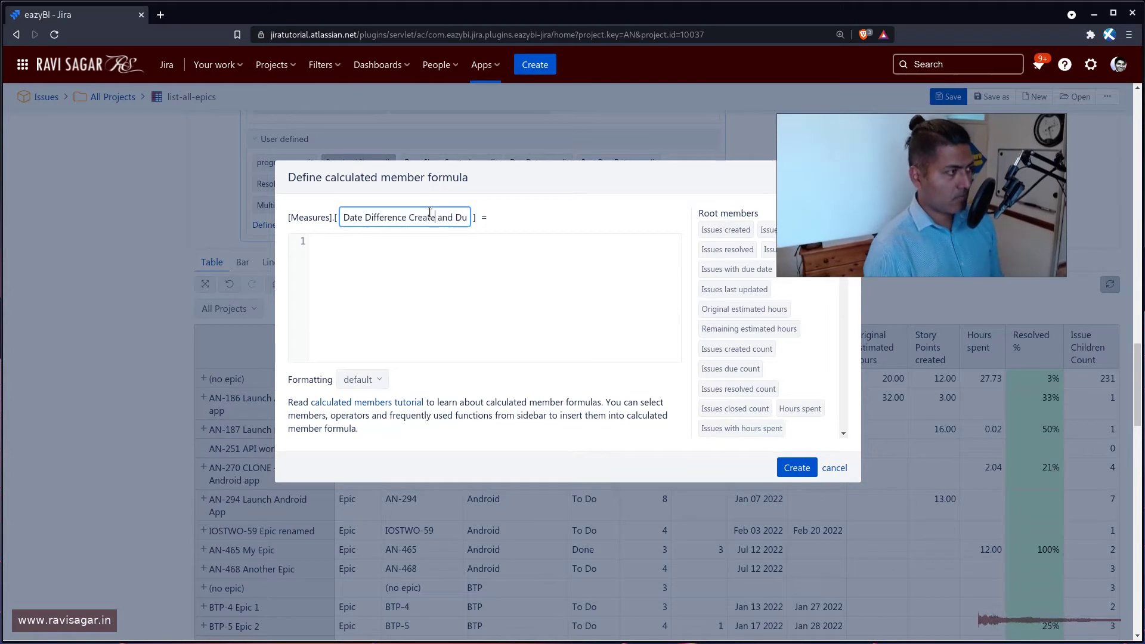
pyautogui.write('d')
pyautogui.press('End')
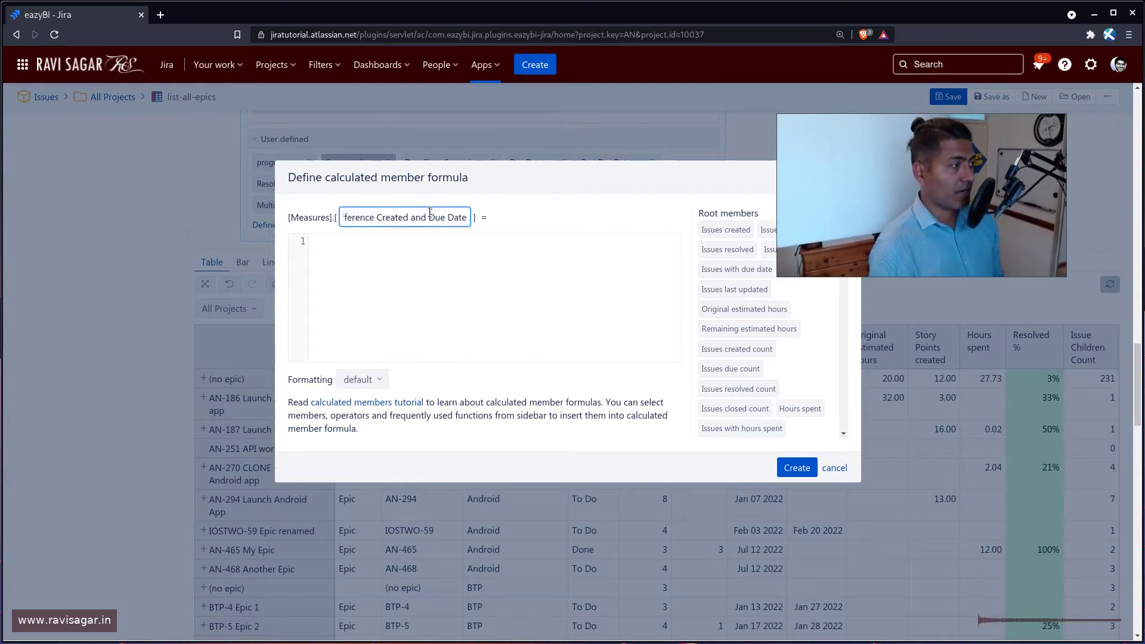
pyautogui.click(438, 246)
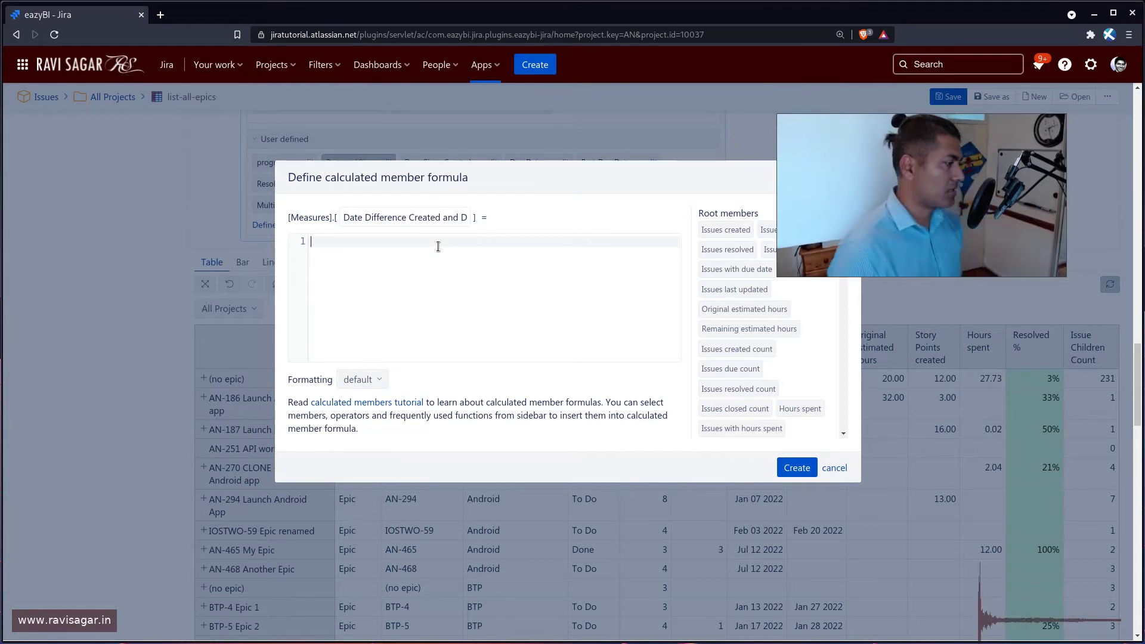
# - Insert the DateDiffDays function into the formula and clear its placeholder arguments
pyautogui.write('Dat')
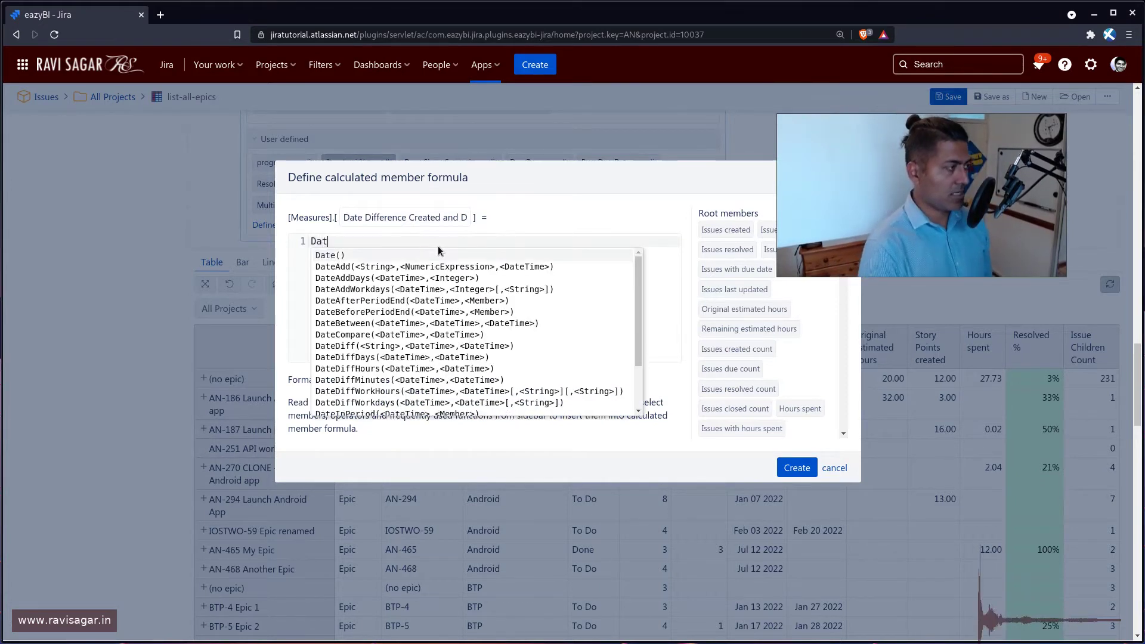
pyautogui.write('eDi')
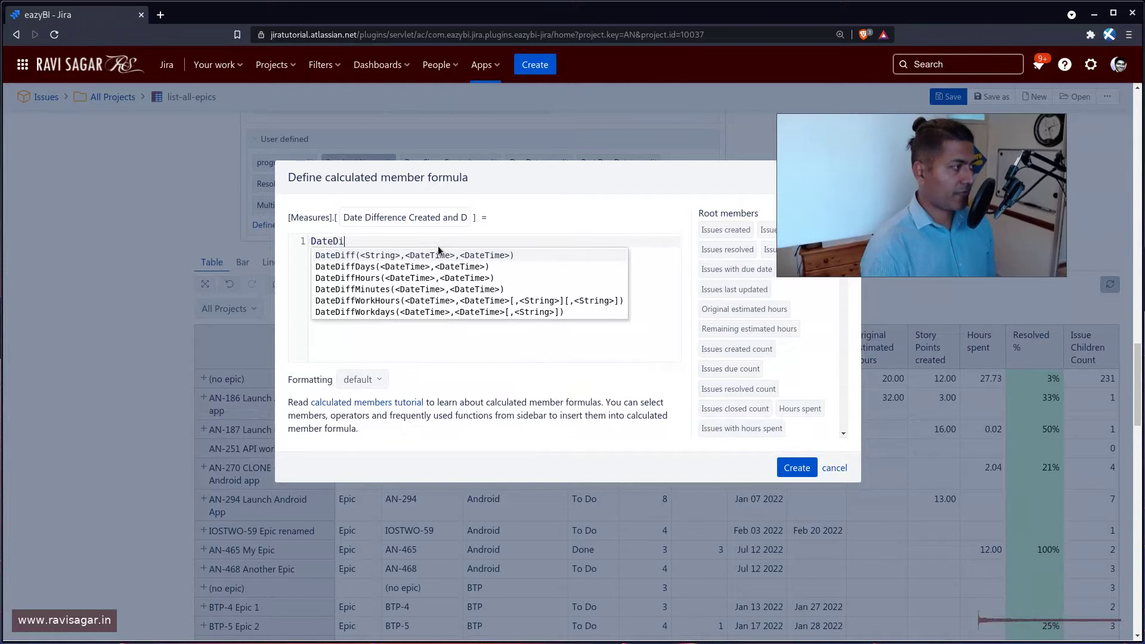
pyautogui.press('Down')
pyautogui.press('Down')
pyautogui.press('Up')
pyautogui.press('Return')
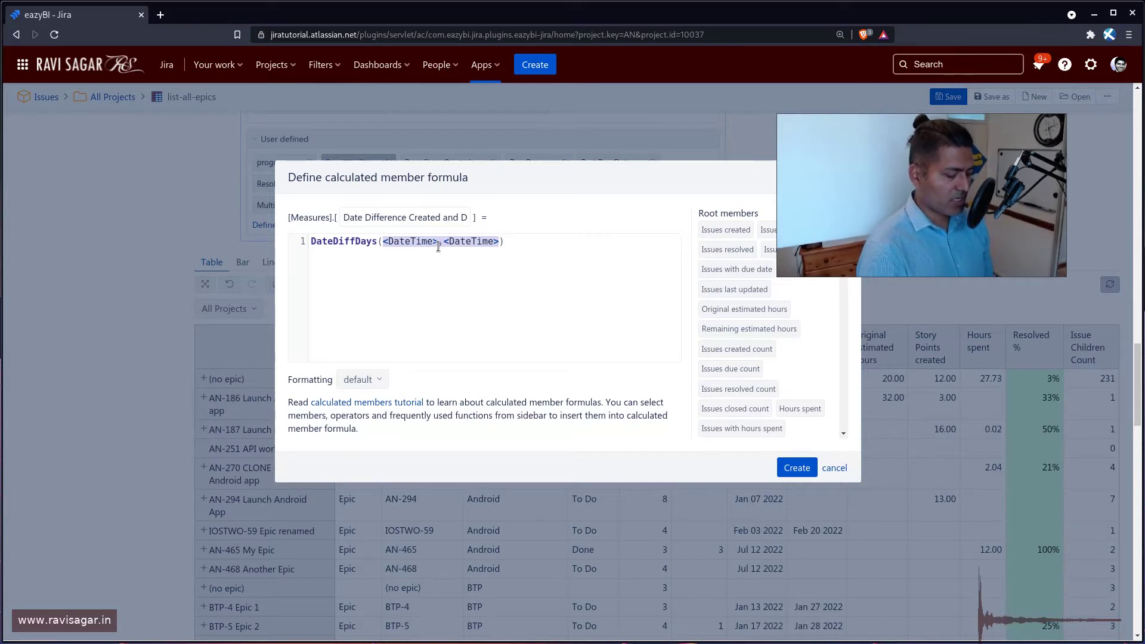
pyautogui.write('[')
pyautogui.press('BackSpace')
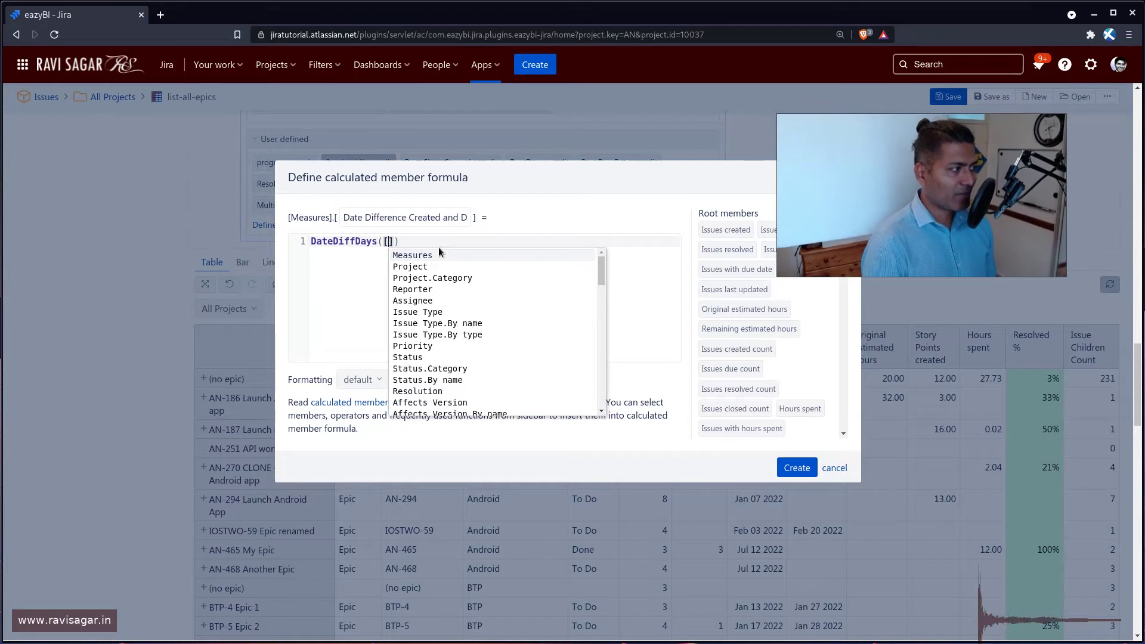
# - Fill in [Measures].[Issue created date] and [Measures].[Issue due date] as the two date arguments
pyautogui.press('Return')
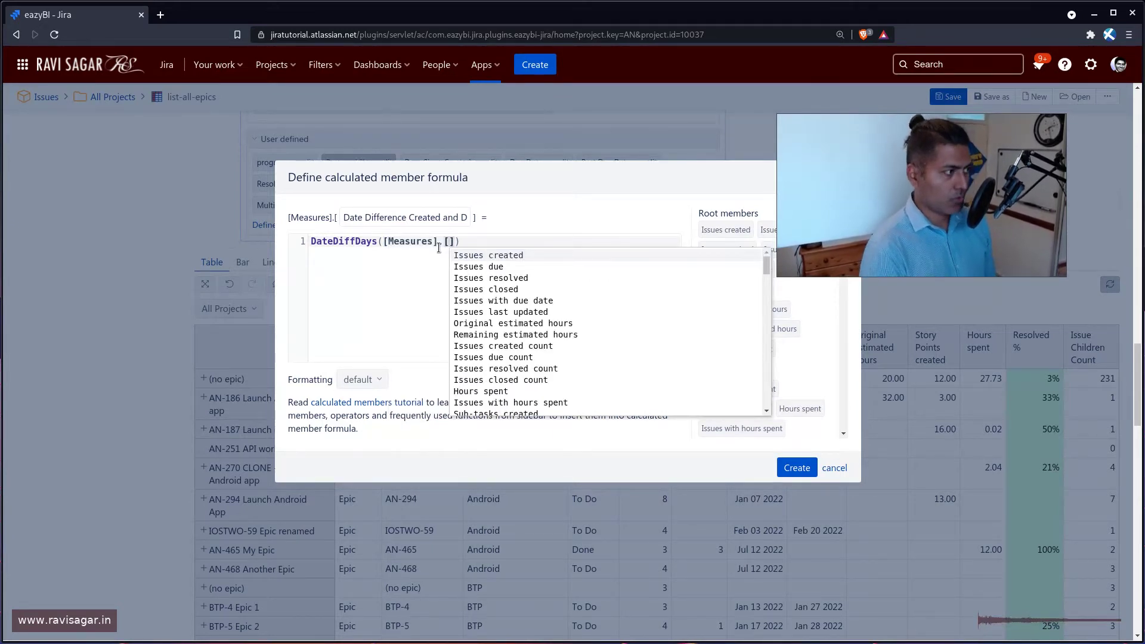
pyautogui.write('Issue c')
pyautogui.press('Return')
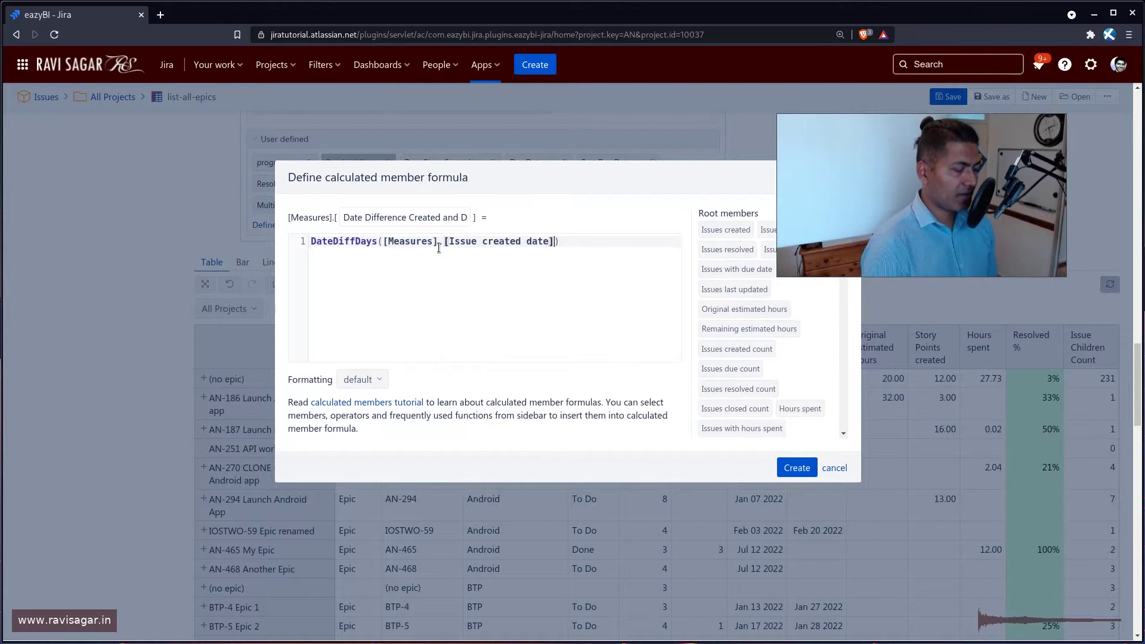
pyautogui.write(',[')
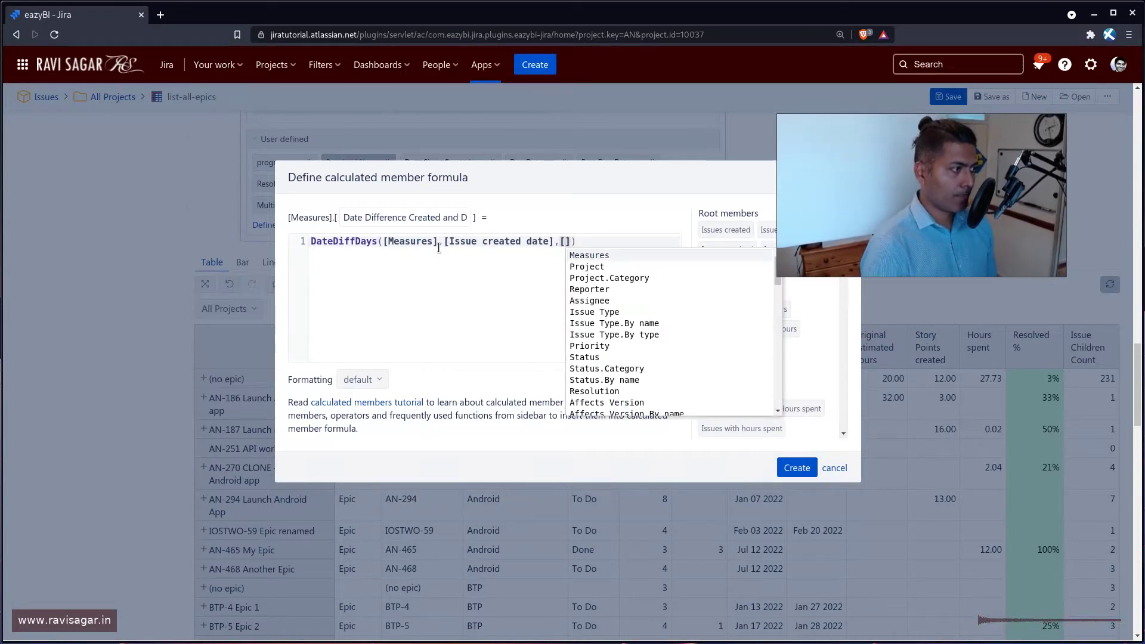
pyautogui.press('Return')
pyautogui.write('issue due')
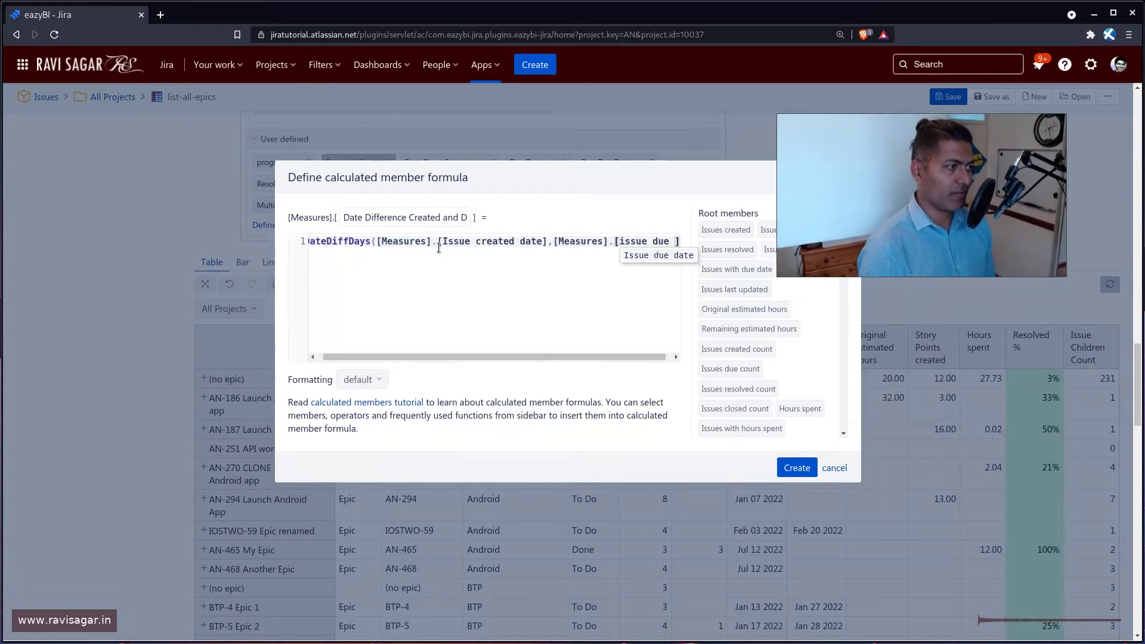
pyautogui.press('Return')
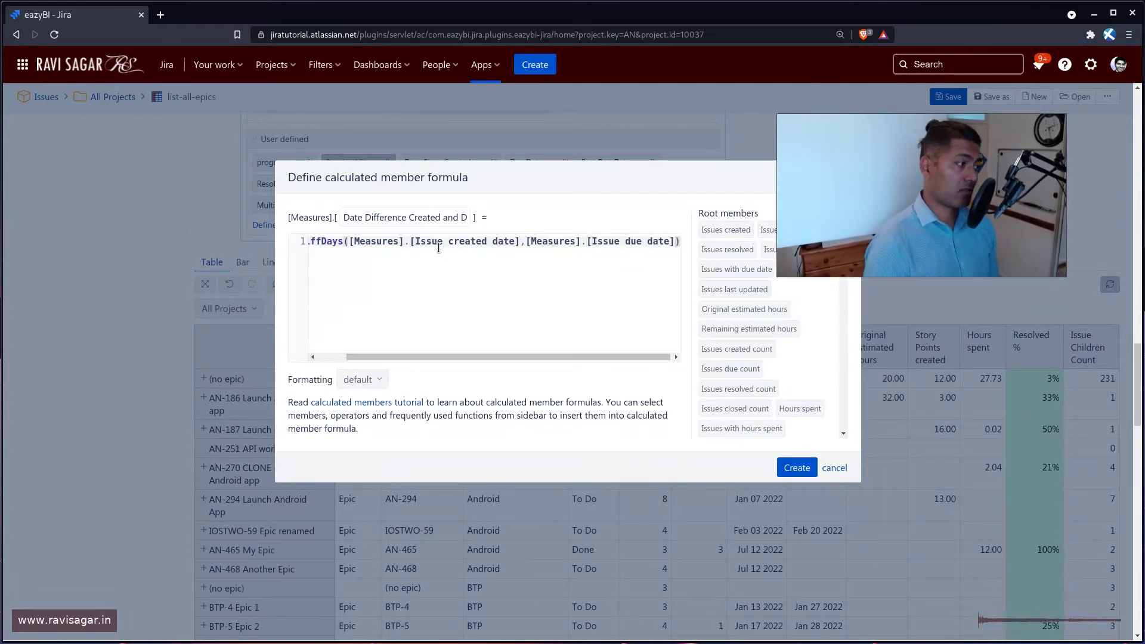
# - Create the measure, add it to the report, and move its column after Issue due date
pyautogui.click(796, 468)
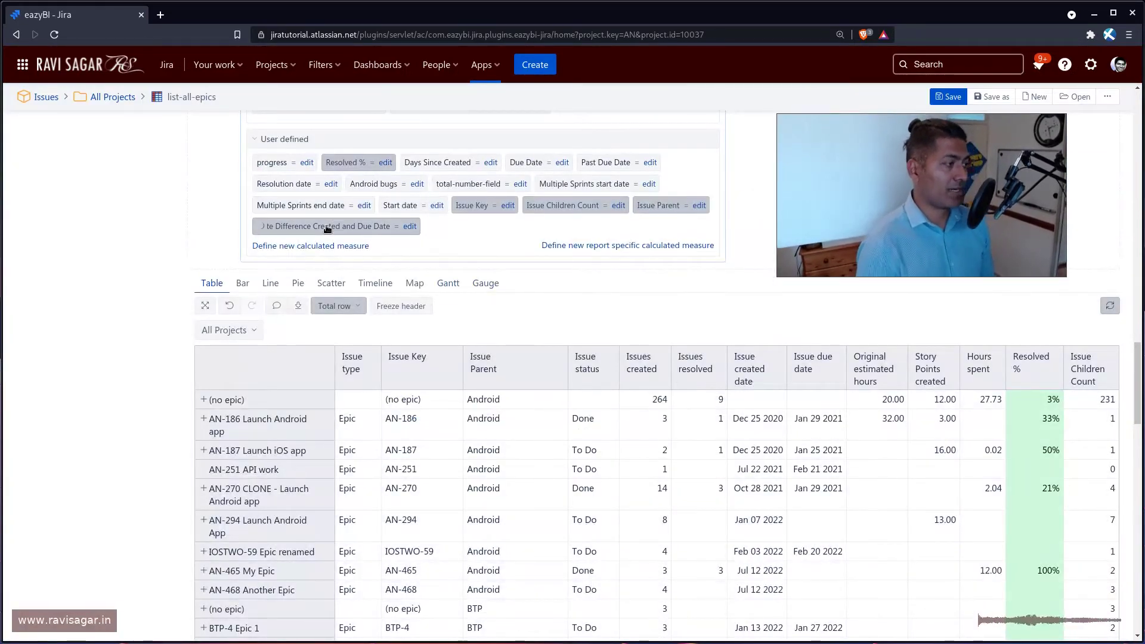
pyautogui.click(326, 229)
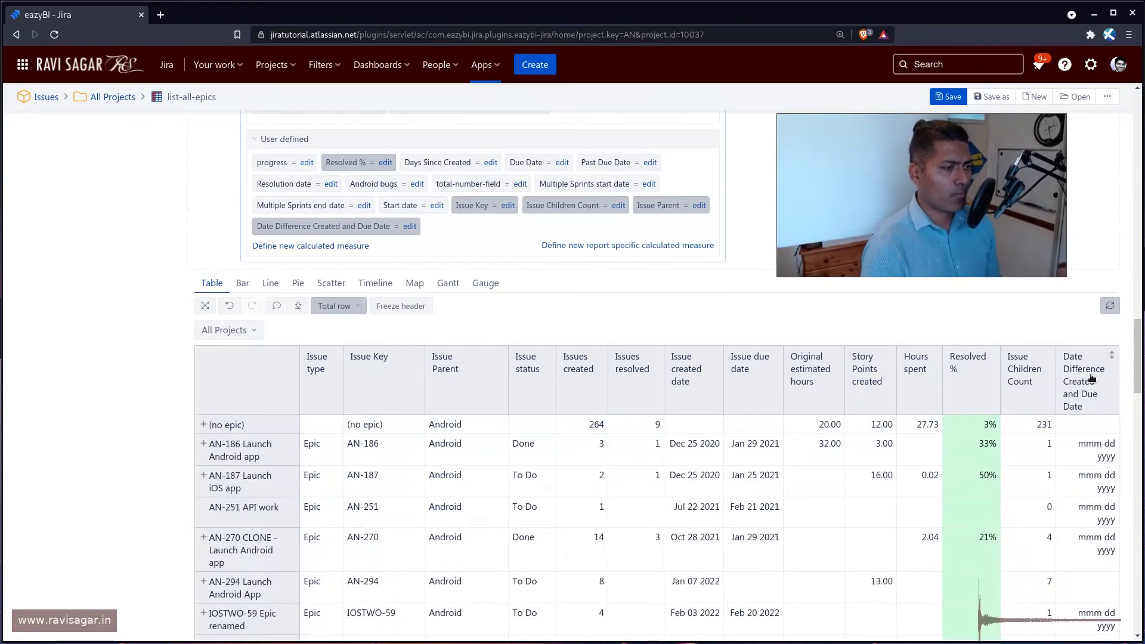
pyautogui.moveTo(1091, 378); pyautogui.dragTo(829, 372)
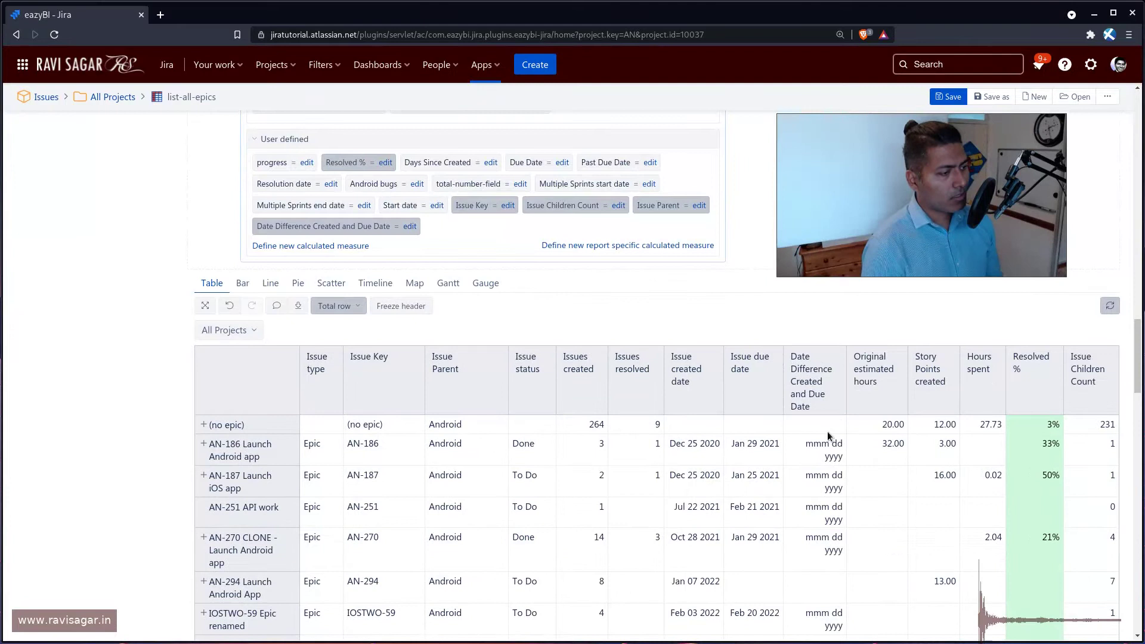
# - Change the measure's formatting to Numeric #,### Integer and update it
pyautogui.click(411, 227)
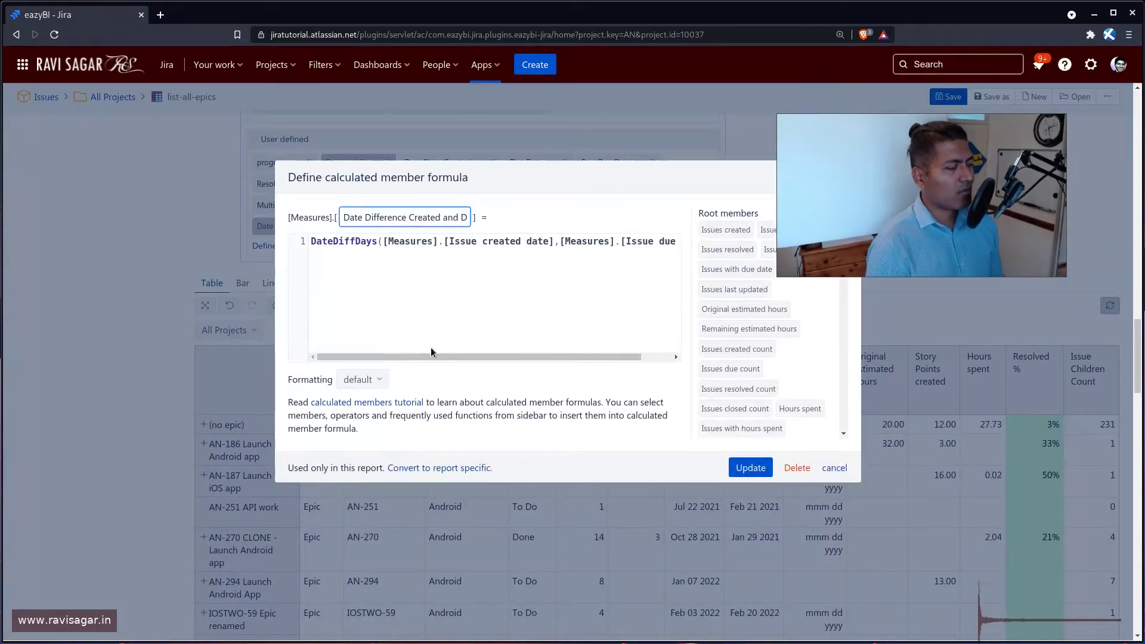
pyautogui.click(382, 381)
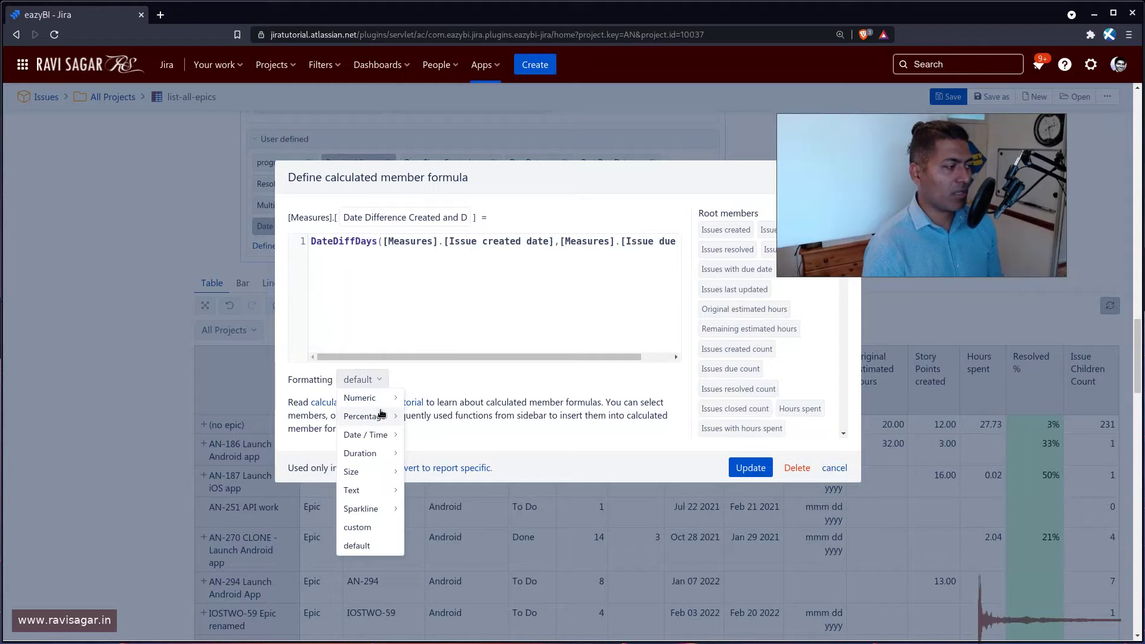
pyautogui.moveTo(382, 408)
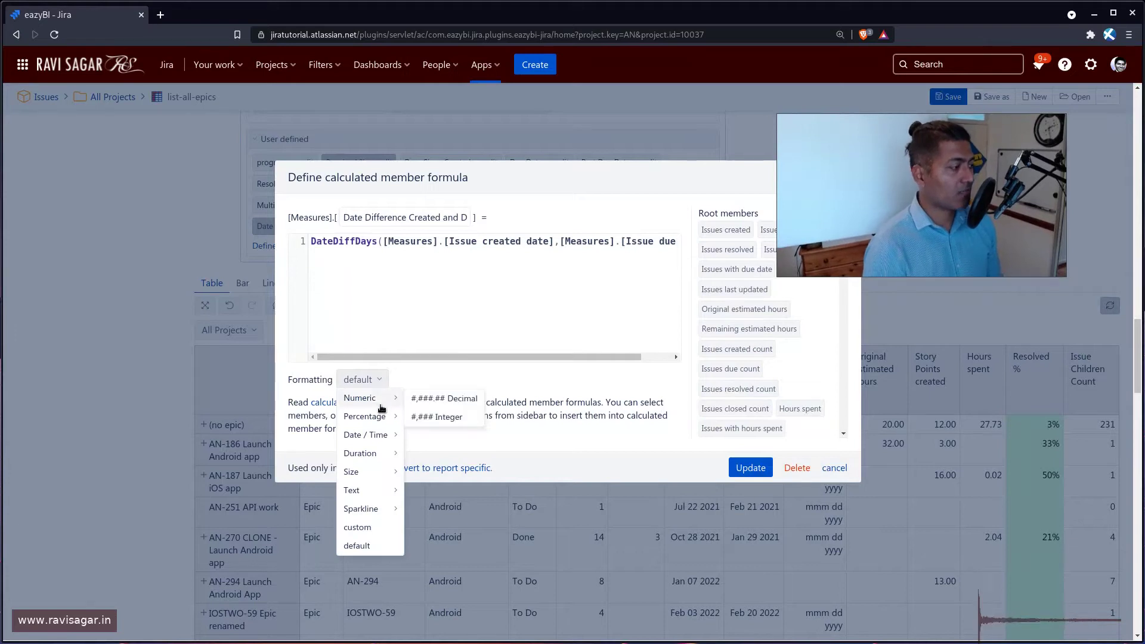
pyautogui.click(443, 418)
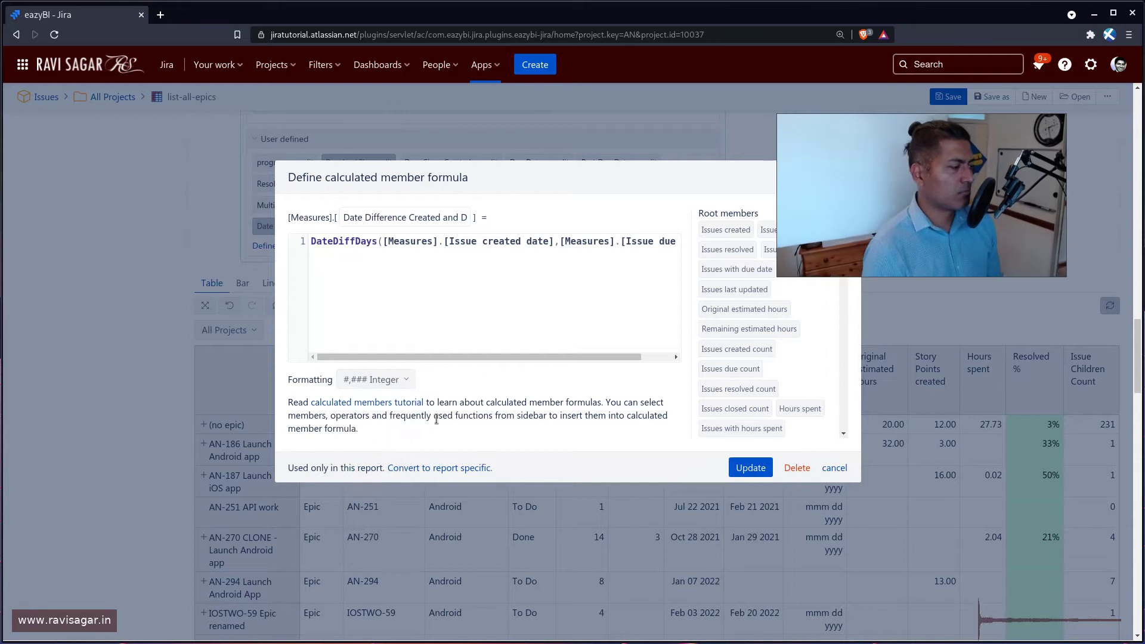
pyautogui.click(730, 465)
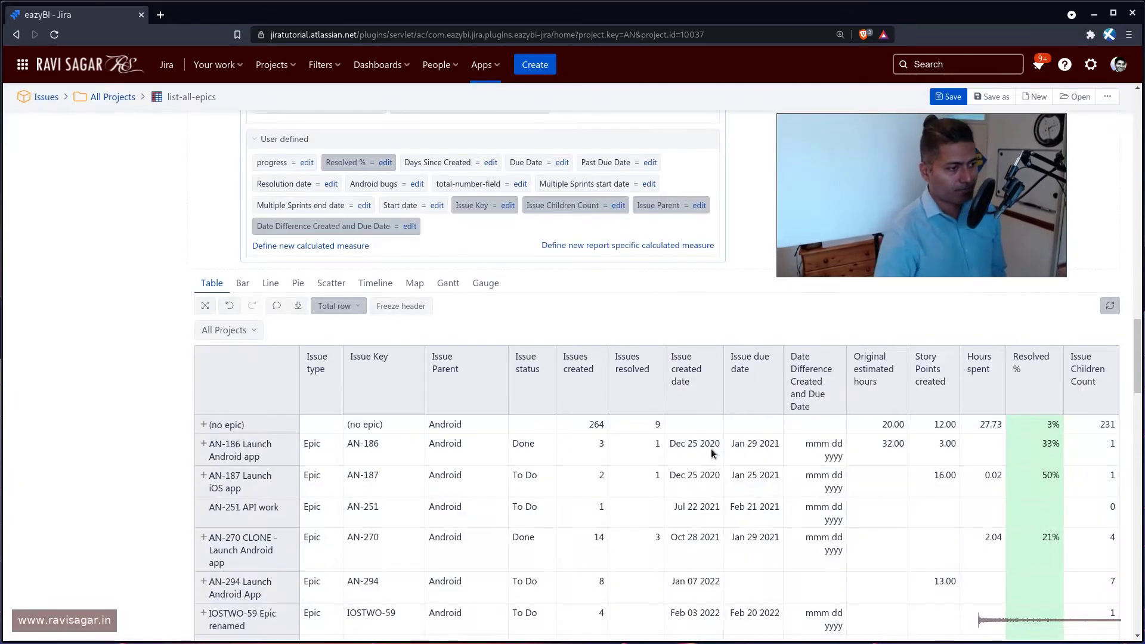
# - Scroll the epic table to review day counts such as 34, 30, -152 and -273
pyautogui.scroll(-2, 769, 477)
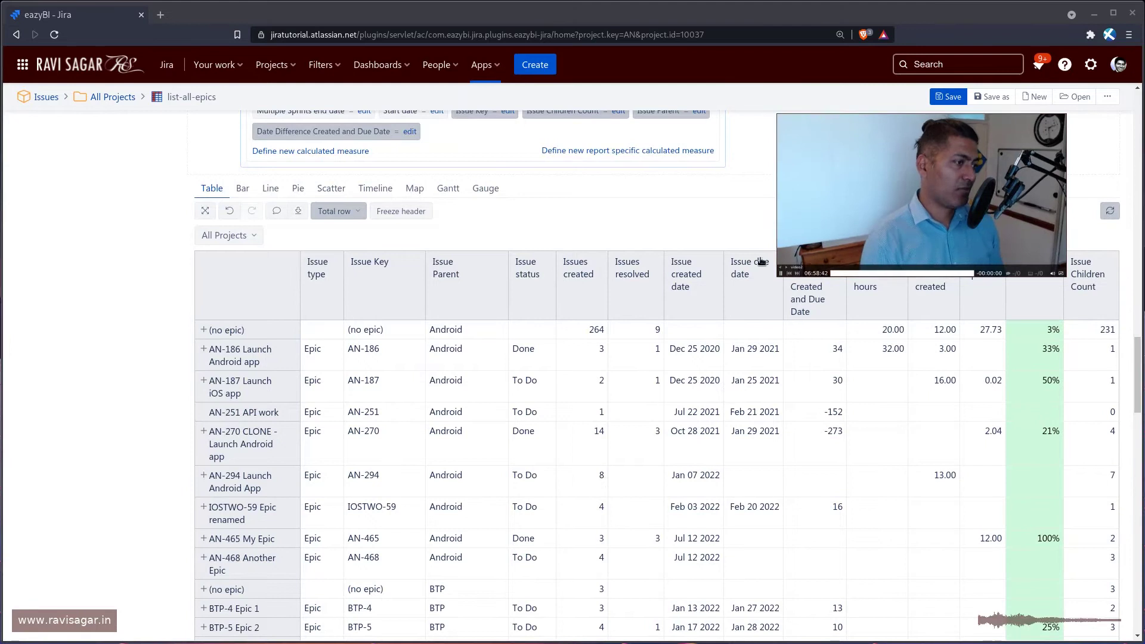
pyautogui.click(452, 188)
pyautogui.scroll(-15, 561, 362)
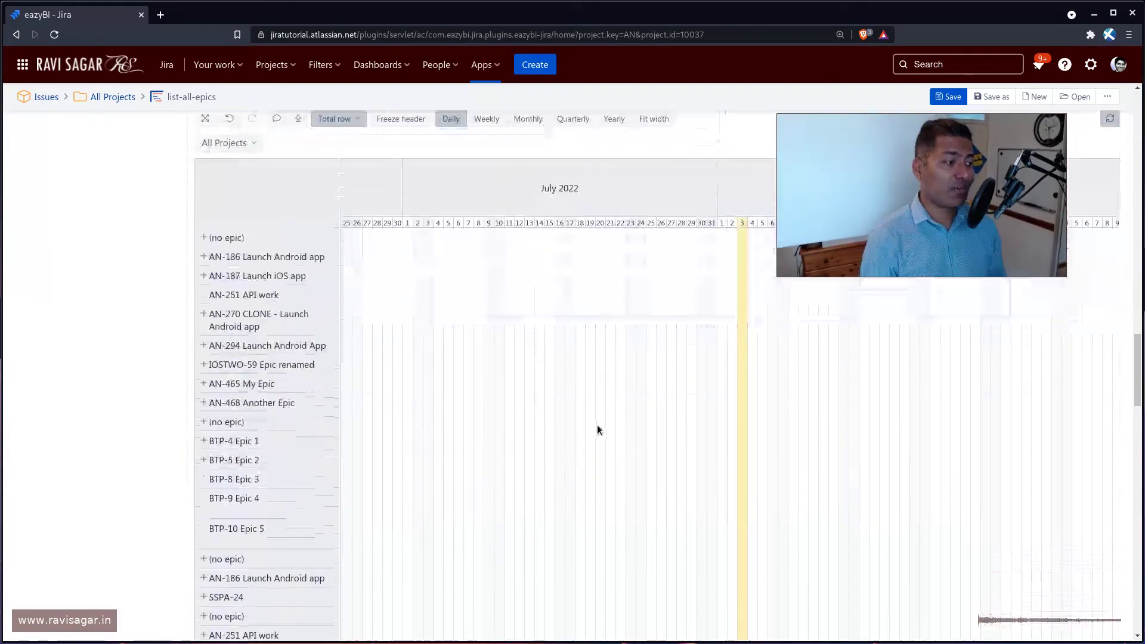
pyautogui.scroll(8, 596, 424)
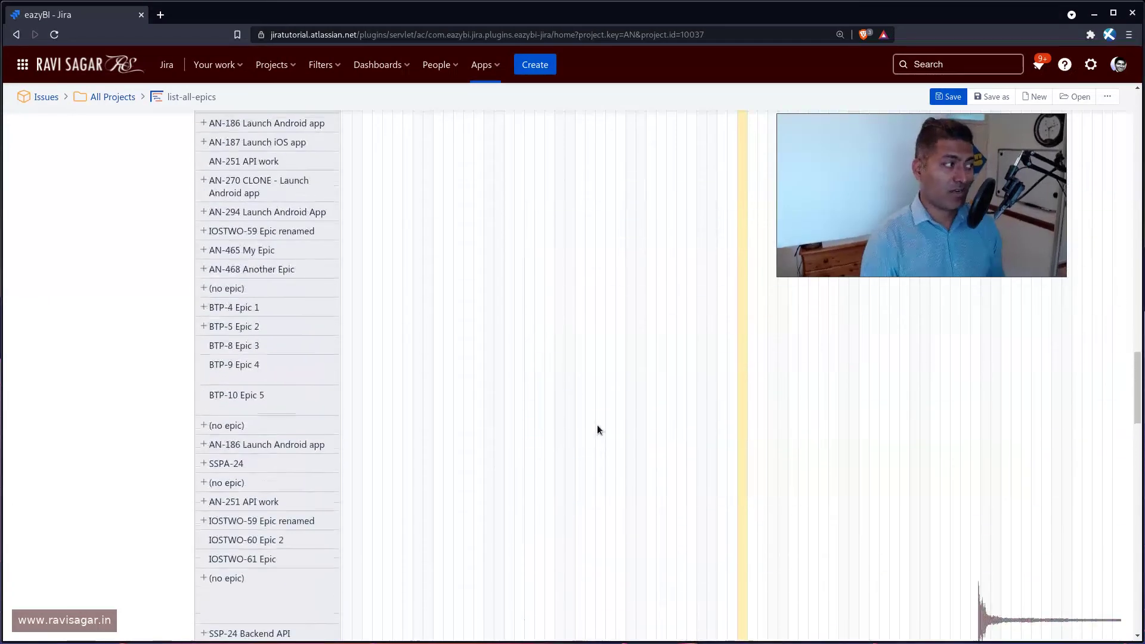
pyautogui.scroll(4, 412, 381)
pyautogui.scroll(4, 415, 386)
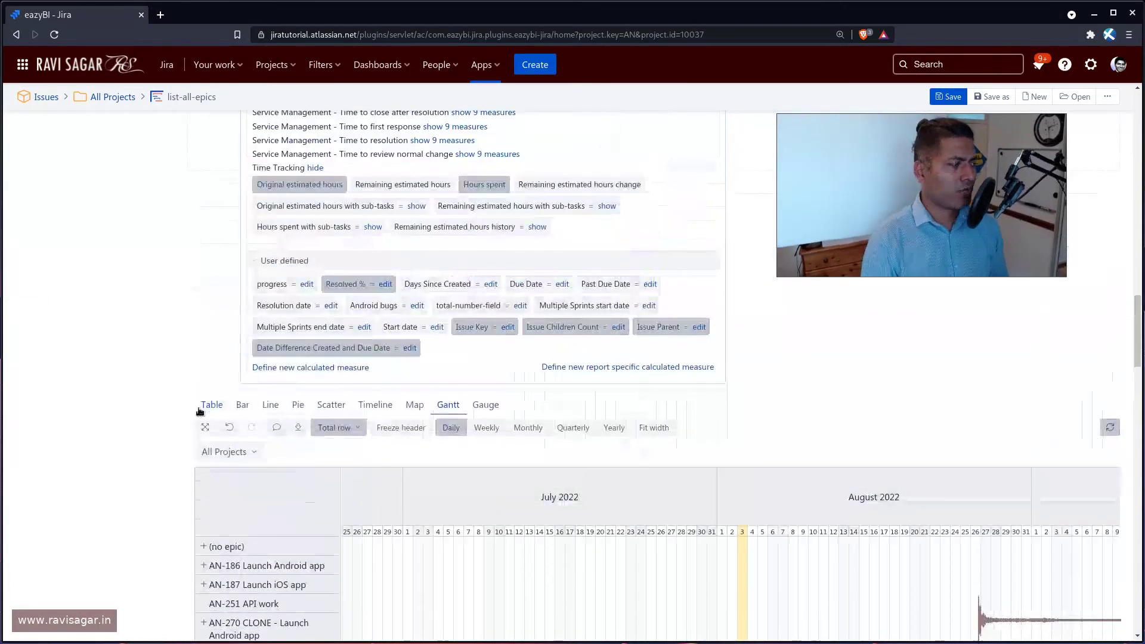
pyautogui.click(219, 406)
pyautogui.scroll(-6, 638, 406)
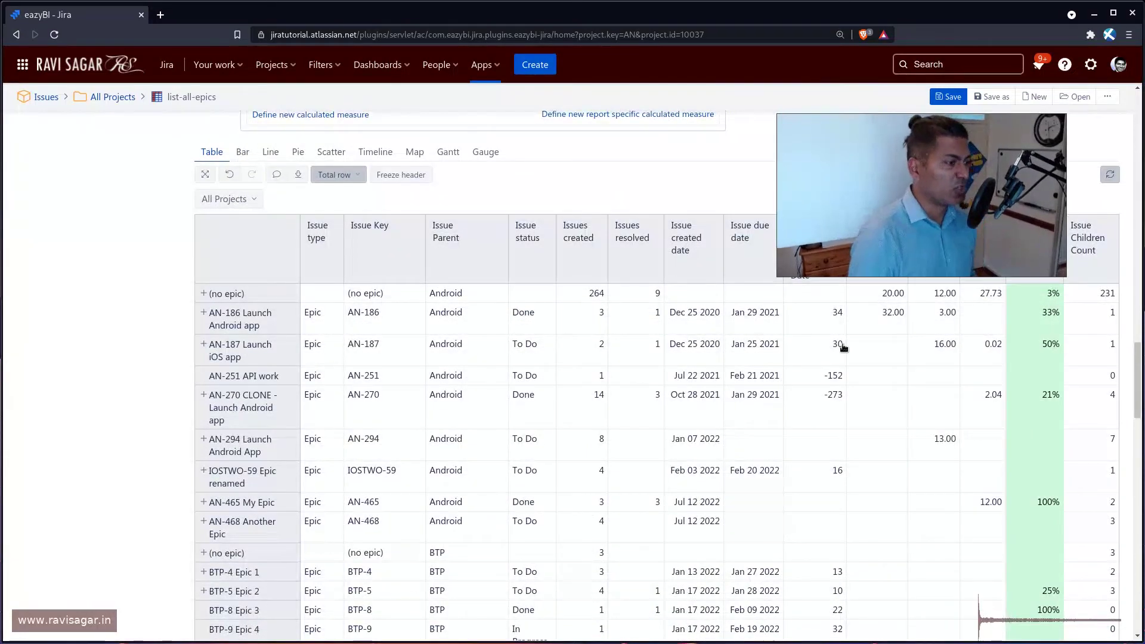
pyautogui.scroll(2, 843, 347)
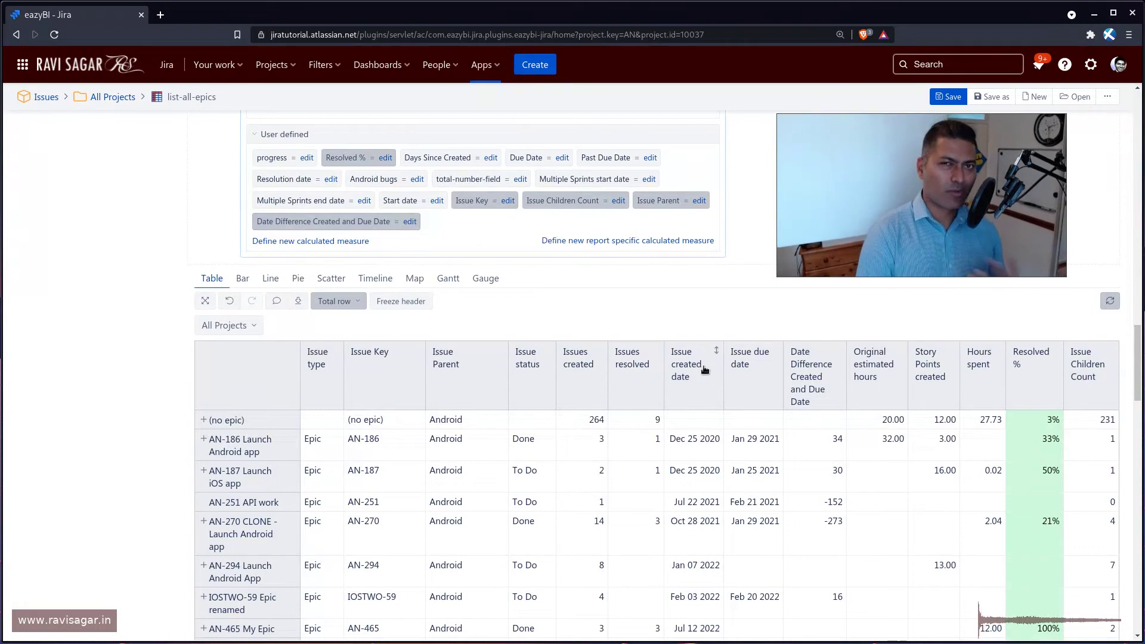
pyautogui.click(793, 391)
pyautogui.click(829, 535)
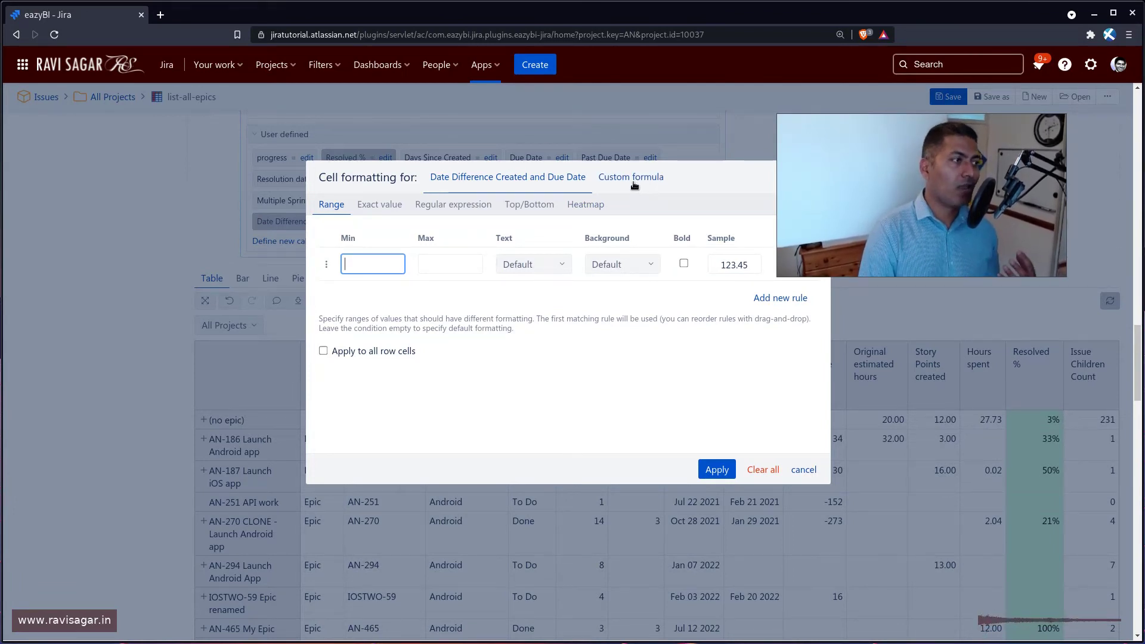
pyautogui.click(634, 186)
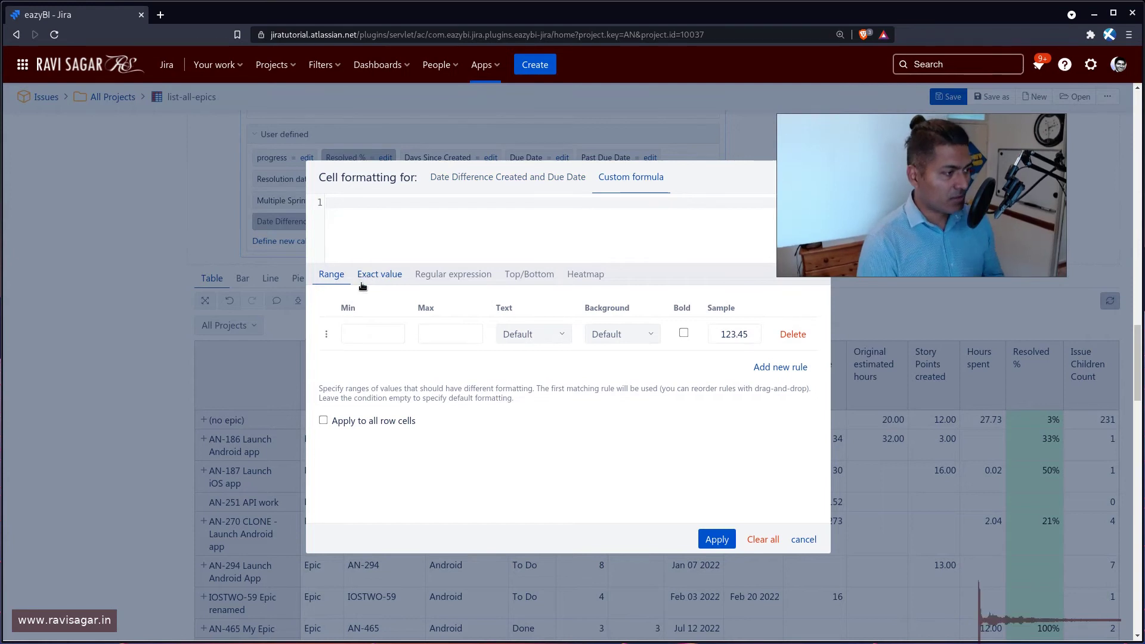
pyautogui.click(803, 539)
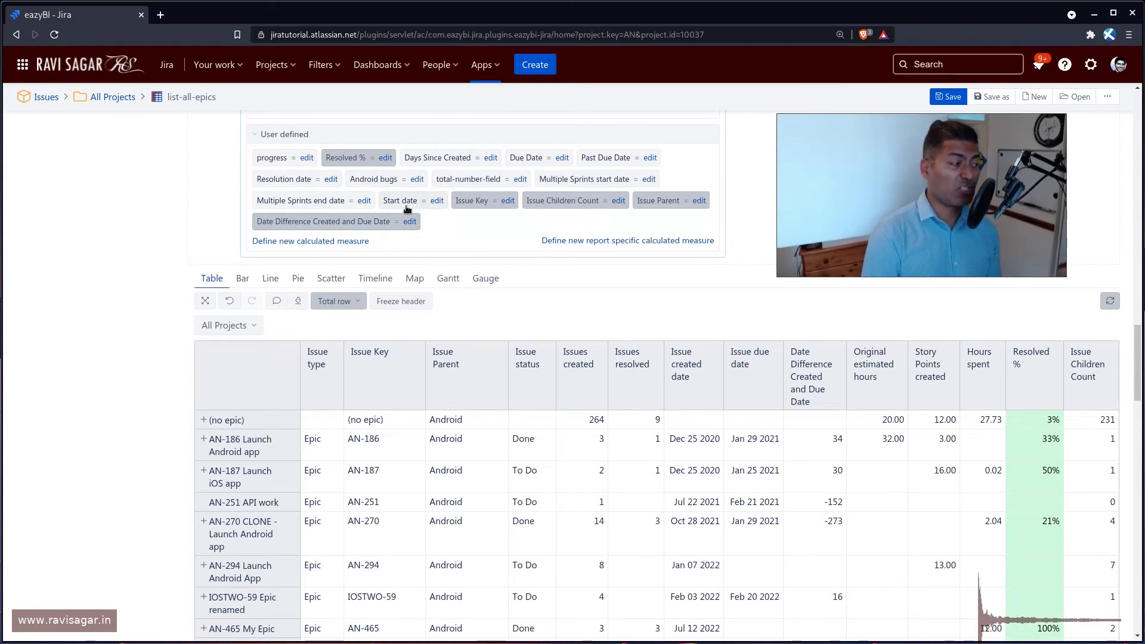
# - Edit the measure's formula, replacing DateDiffDays with DateDiffWorkdays from the suggestions
pyautogui.click(410, 222)
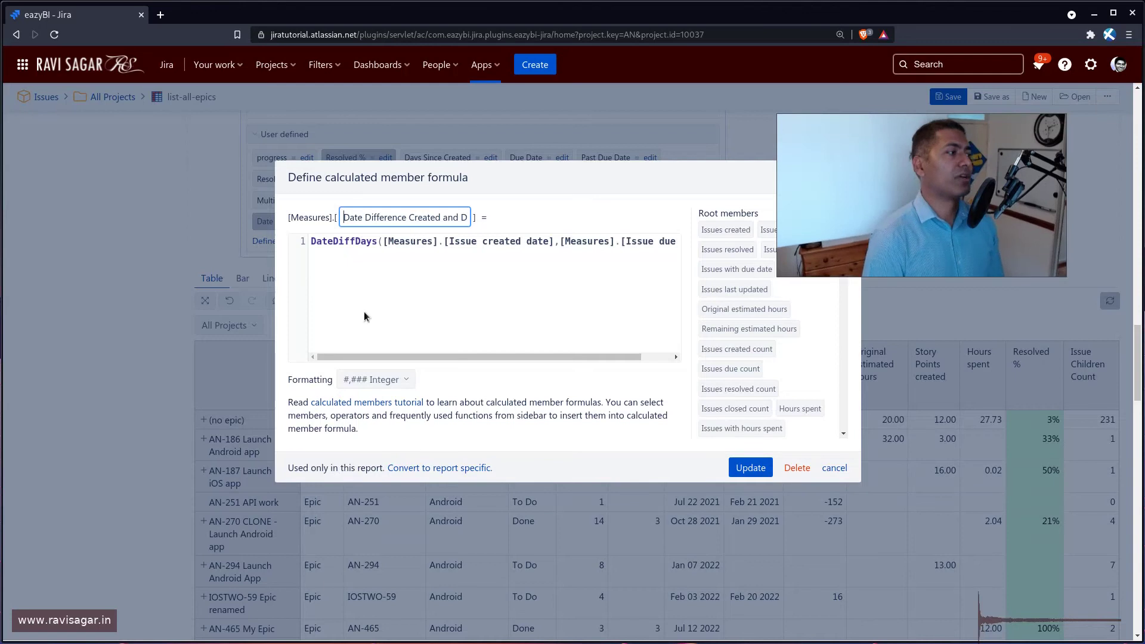
pyautogui.click(374, 240)
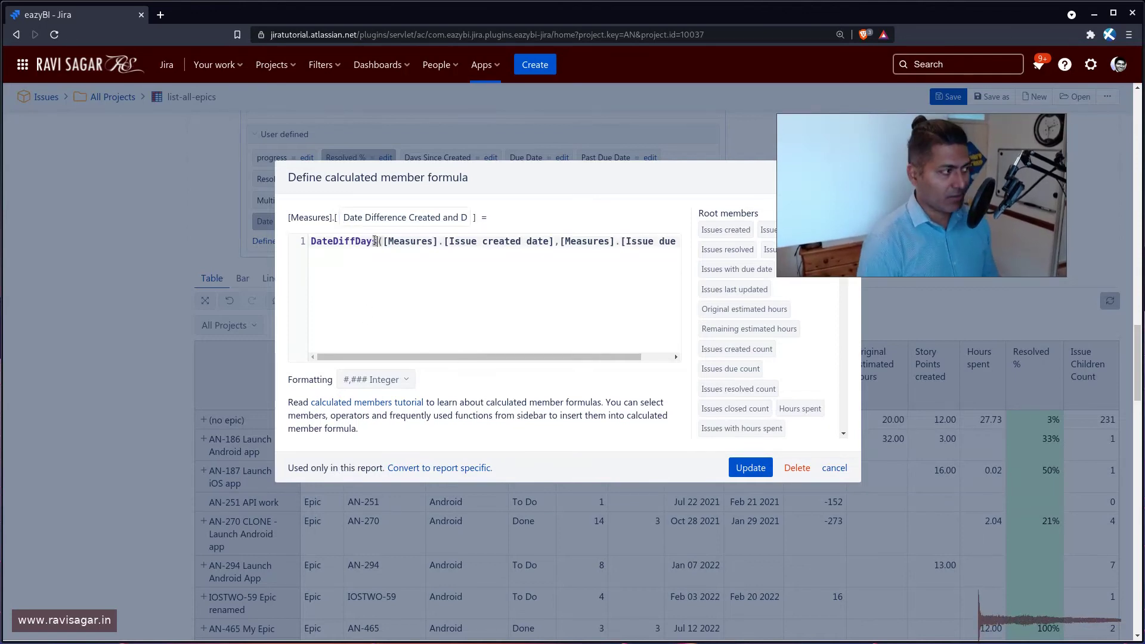
pyautogui.press('BackSpace')
pyautogui.press('BackSpace')
pyautogui.press('BackSpace')
pyautogui.press('BackSpace')
pyautogui.press('BackSpace')
pyautogui.press('BackSpace')
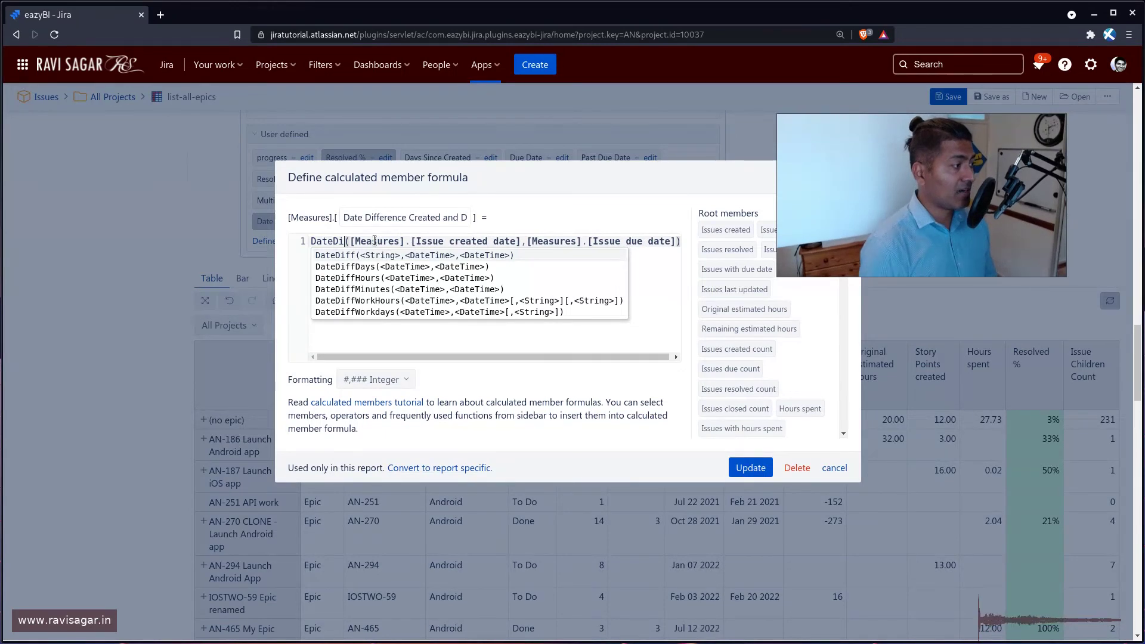
pyautogui.press('Down')
pyautogui.press('Down')
pyautogui.press('Down')
pyautogui.press('Down')
pyautogui.press('Return')
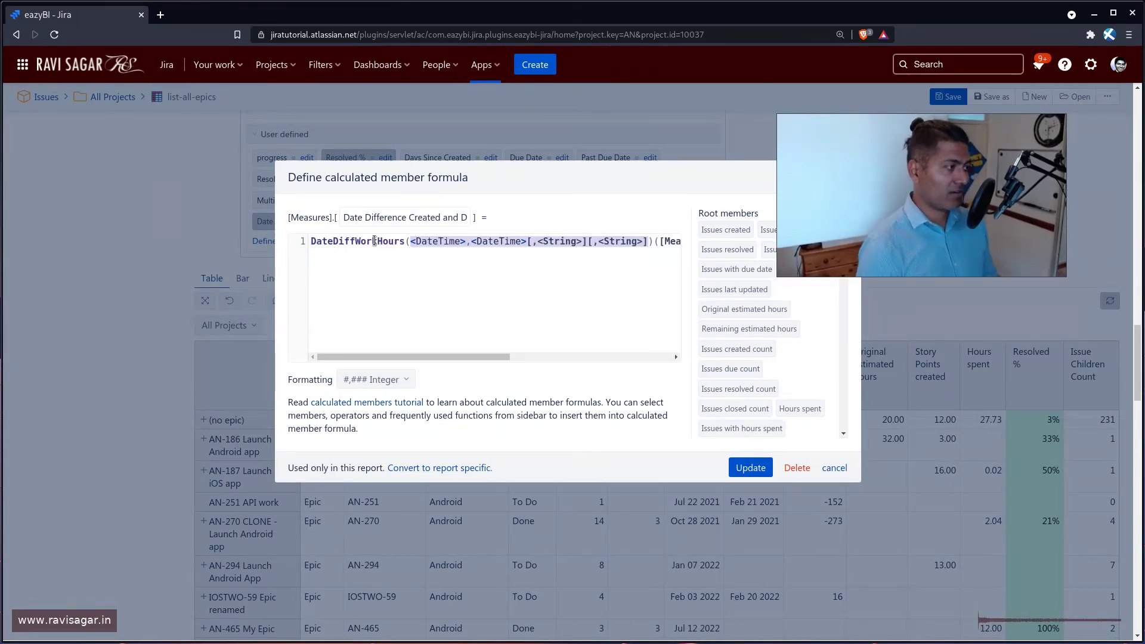
pyautogui.click(389, 241)
pyautogui.press('Right')
pyautogui.press('Right')
pyautogui.press('Right')
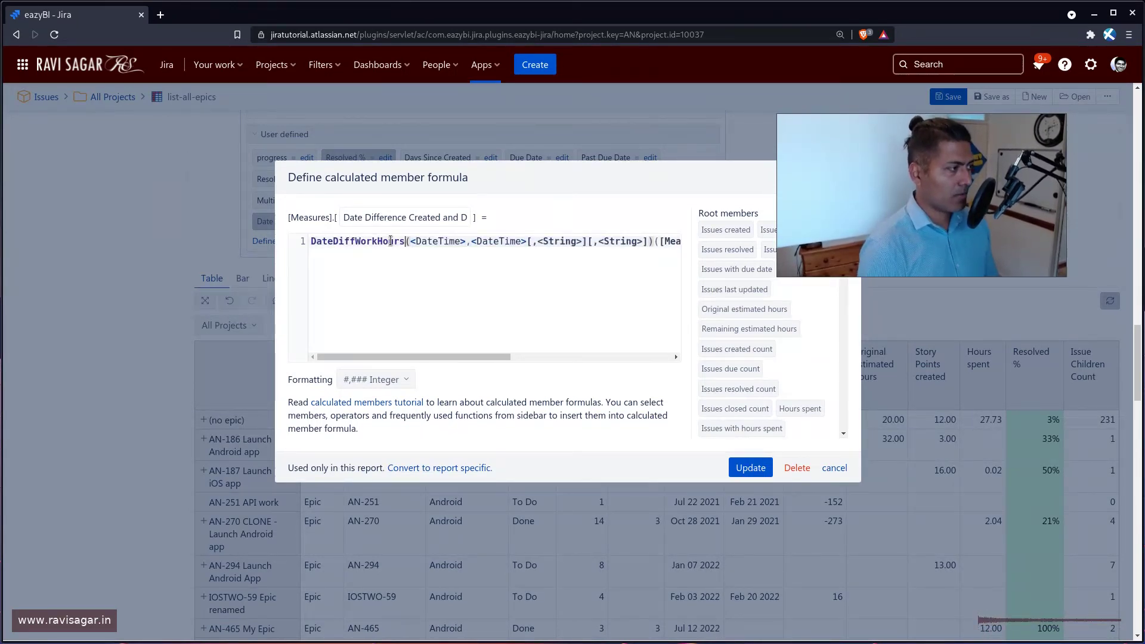
pyautogui.press('BackSpace')
pyautogui.press('BackSpace')
pyautogui.press('BackSpace')
pyautogui.press('BackSpace')
pyautogui.press('BackSpace')
pyautogui.press('Down')
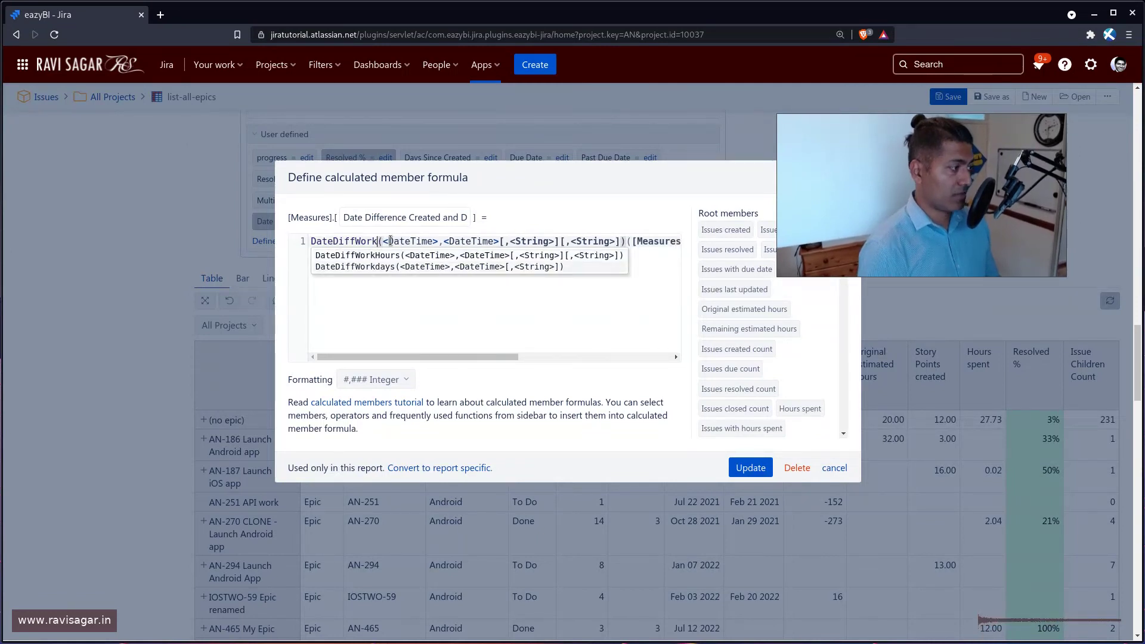
pyautogui.press('Return')
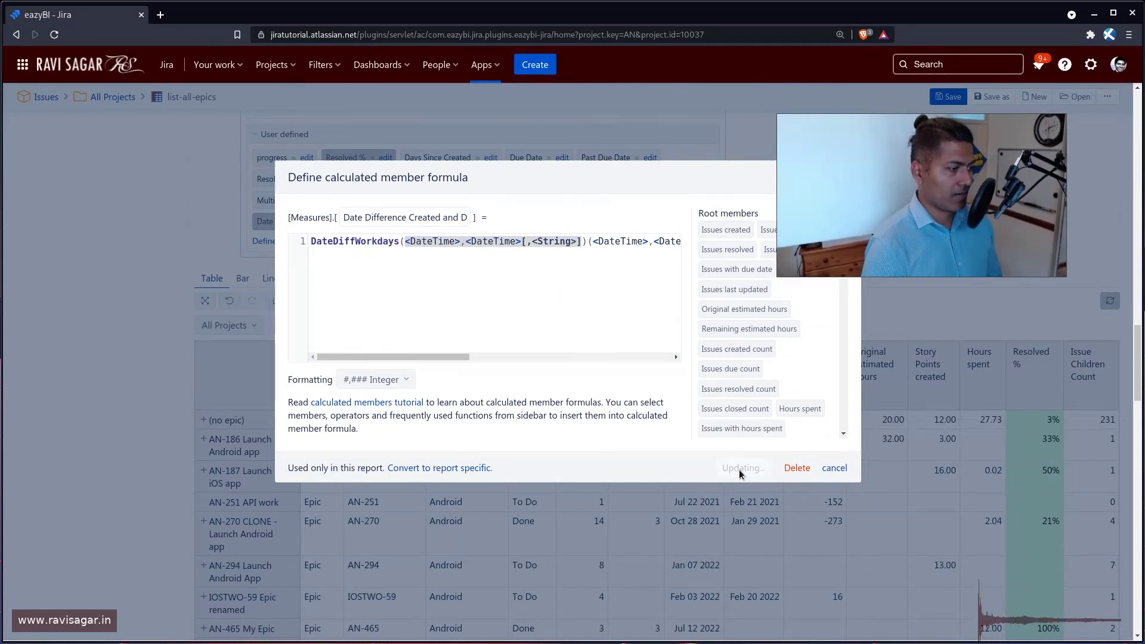
# - Delete the leftover placeholder arguments, keeping the created and due dates, and update the measure
pyautogui.click(739, 470)
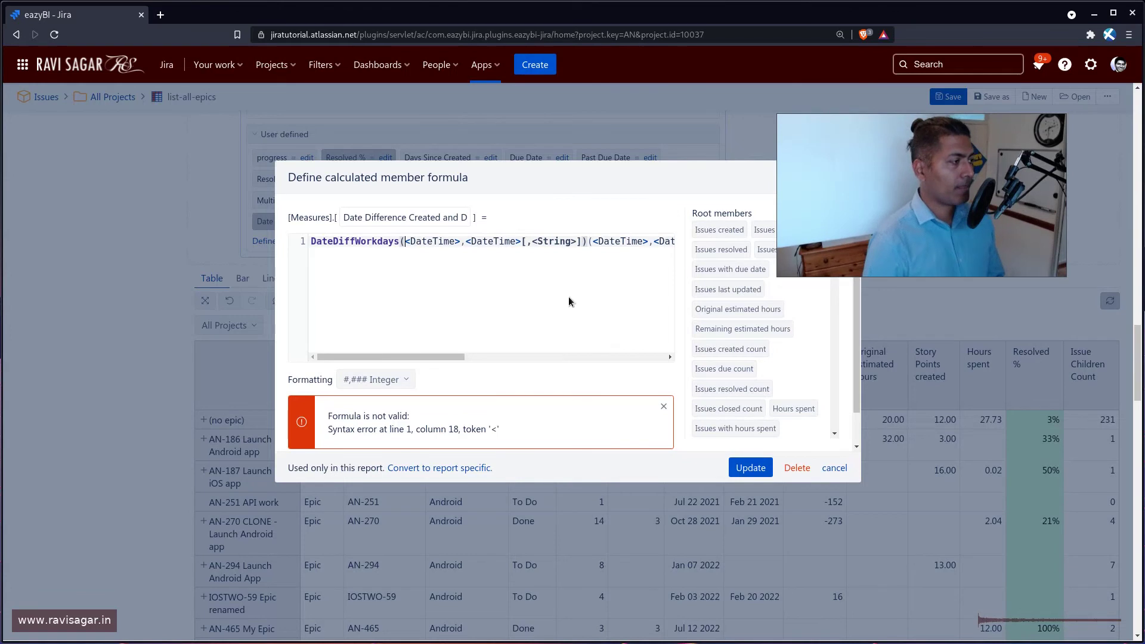
pyautogui.hotkey('shift', 'Right')
pyautogui.hotkey('shift', 'Right')
pyautogui.hotkey('shift', 'Right')
pyautogui.hotkey('shift', 'Right')
pyautogui.hotkey('shift', 'Right')
pyautogui.hotkey('shift', 'Right')
pyautogui.hotkey('shift', 'Right')
pyautogui.hotkey('shift', 'Right')
pyautogui.hotkey('shift', 'Right')
pyautogui.hotkey('shift', 'Right')
pyautogui.hotkey('shift', 'Right')
pyautogui.hotkey('shift', 'Right')
pyautogui.hotkey('shift', 'Right')
pyautogui.hotkey('shift', 'Right')
pyautogui.hotkey('shift', 'Right')
pyautogui.hotkey('shift', 'Right')
pyautogui.hotkey('shift', 'Right')
pyautogui.hotkey('shift', 'Right')
pyautogui.hotkey('shift', 'Right')
pyautogui.hotkey('shift', 'Right')
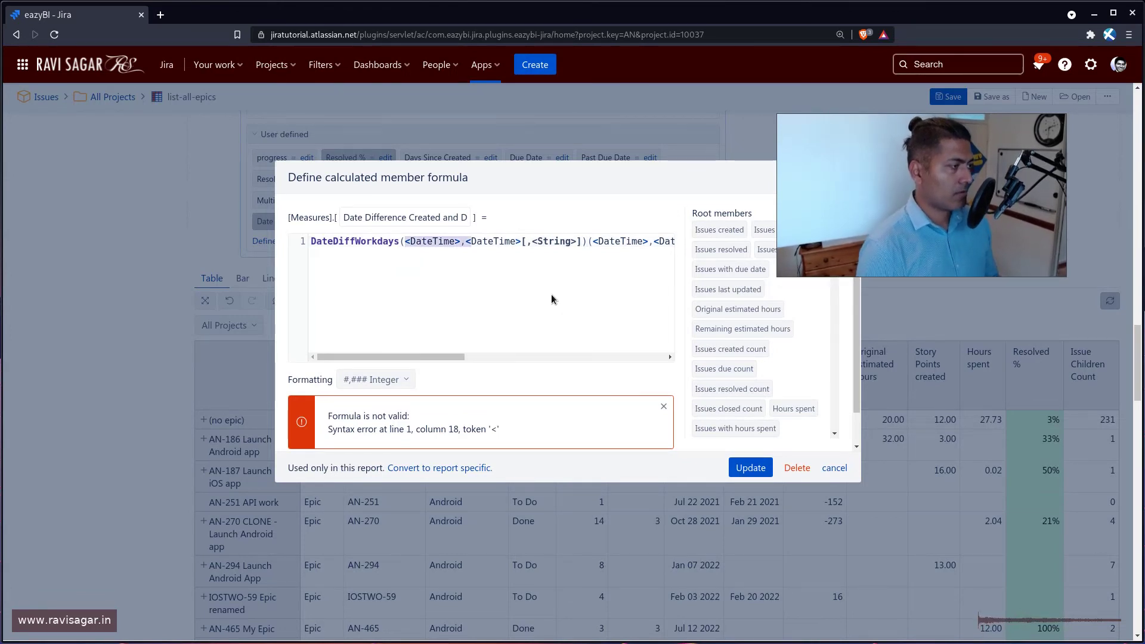
pyautogui.hotkey('shift', 'Right')
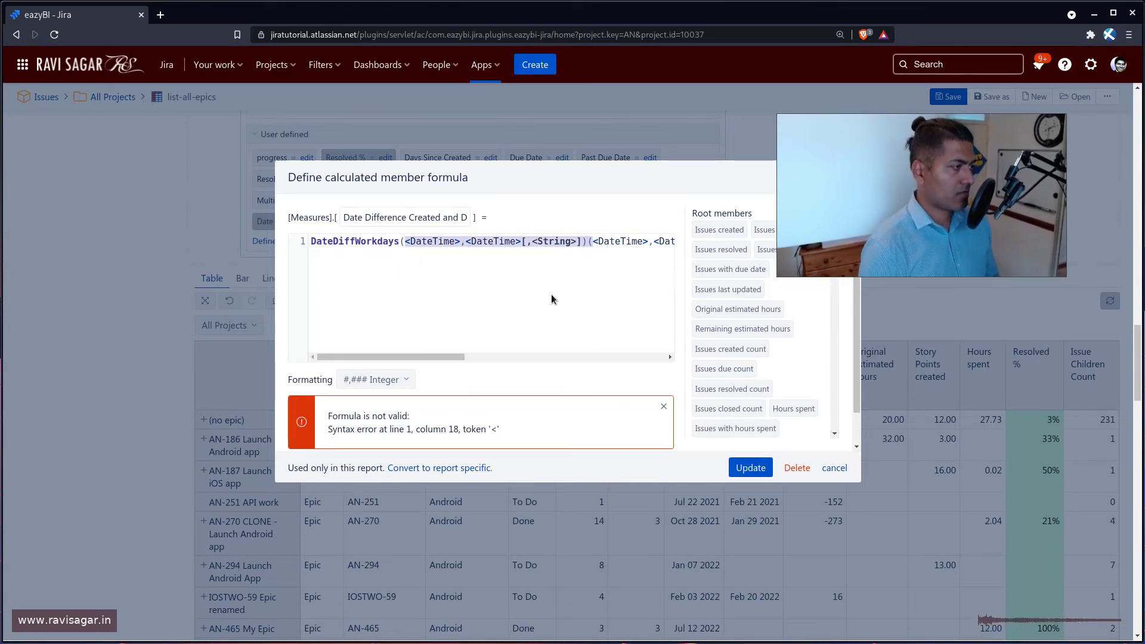
pyautogui.press('Delete')
pyautogui.hotkey('shift', 'Right')
pyautogui.hotkey('shift', 'Right')
pyautogui.hotkey('shift', 'Right')
pyautogui.hotkey('shift', 'Right')
pyautogui.hotkey('shift', 'Right')
pyautogui.hotkey('shift', 'Right')
pyautogui.hotkey('shift', 'Right')
pyautogui.hotkey('shift', 'Right')
pyautogui.hotkey('shift', 'Right')
pyautogui.hotkey('shift', 'Right')
pyautogui.hotkey('shift', 'Right')
pyautogui.hotkey('shift', 'Right')
pyautogui.hotkey('shift', 'Right')
pyautogui.hotkey('shift', 'Right')
pyautogui.hotkey('shift', 'Right')
pyautogui.hotkey('shift', 'Right')
pyautogui.hotkey('shift', 'Right')
pyautogui.hotkey('shift', 'Right')
pyautogui.hotkey('shift', 'Right')
pyautogui.hotkey('shift', 'Right')
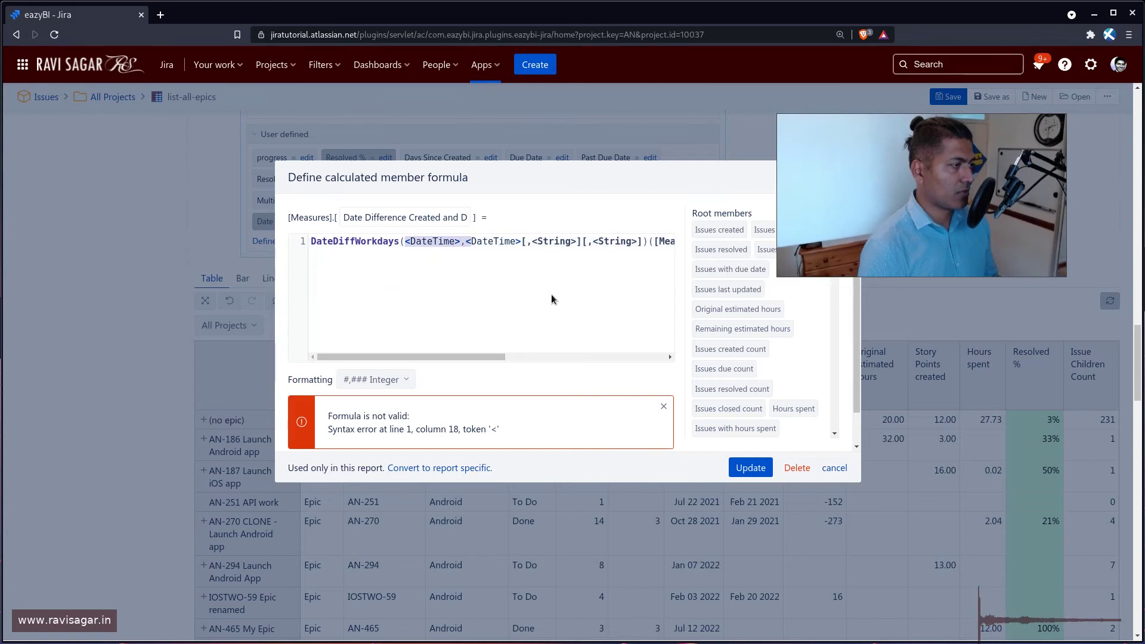
pyautogui.hotkey('shift', 'Right')
pyautogui.press('Delete')
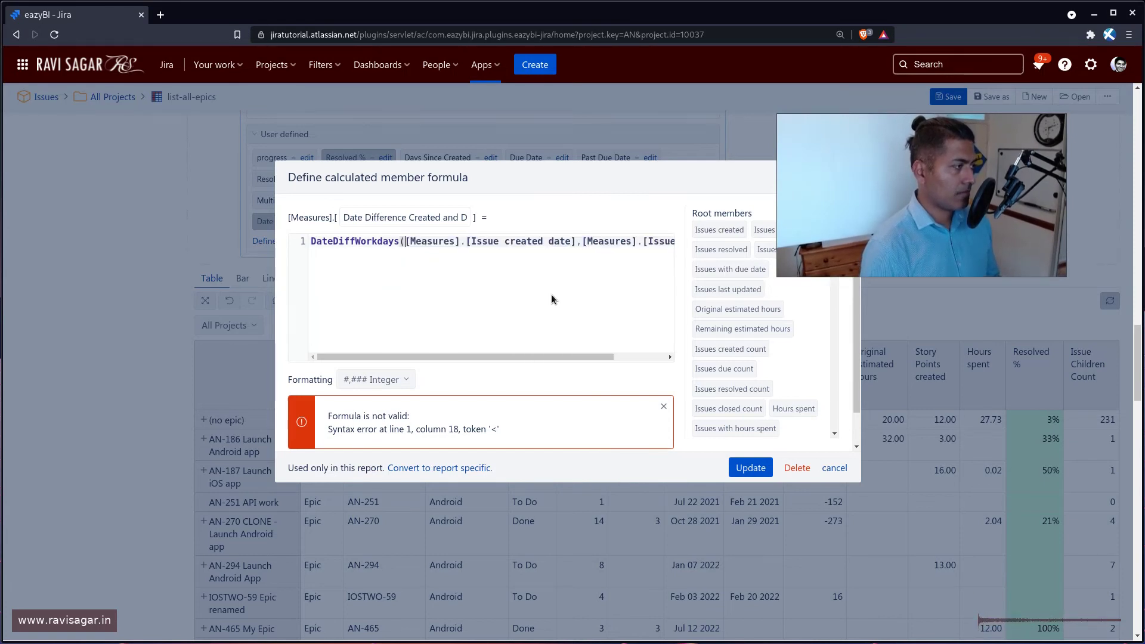
pyautogui.press('End')
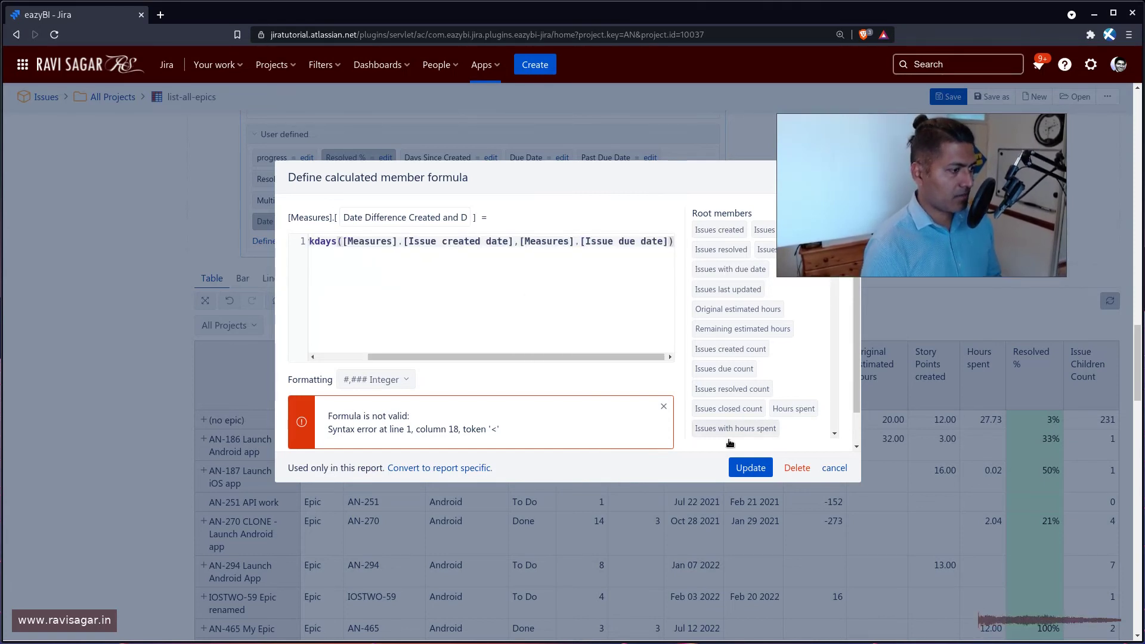
pyautogui.click(752, 468)
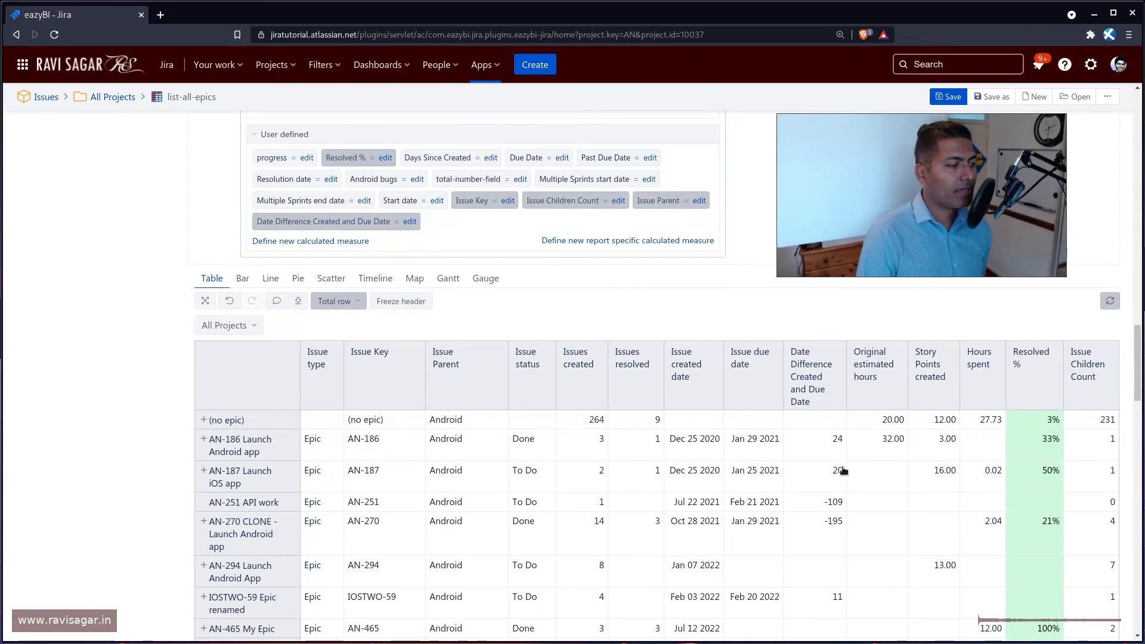
# - Scroll the table to check workday counts like 24 for AN-186 and 9 for BTP-4
pyautogui.scroll(-3, 835, 490)
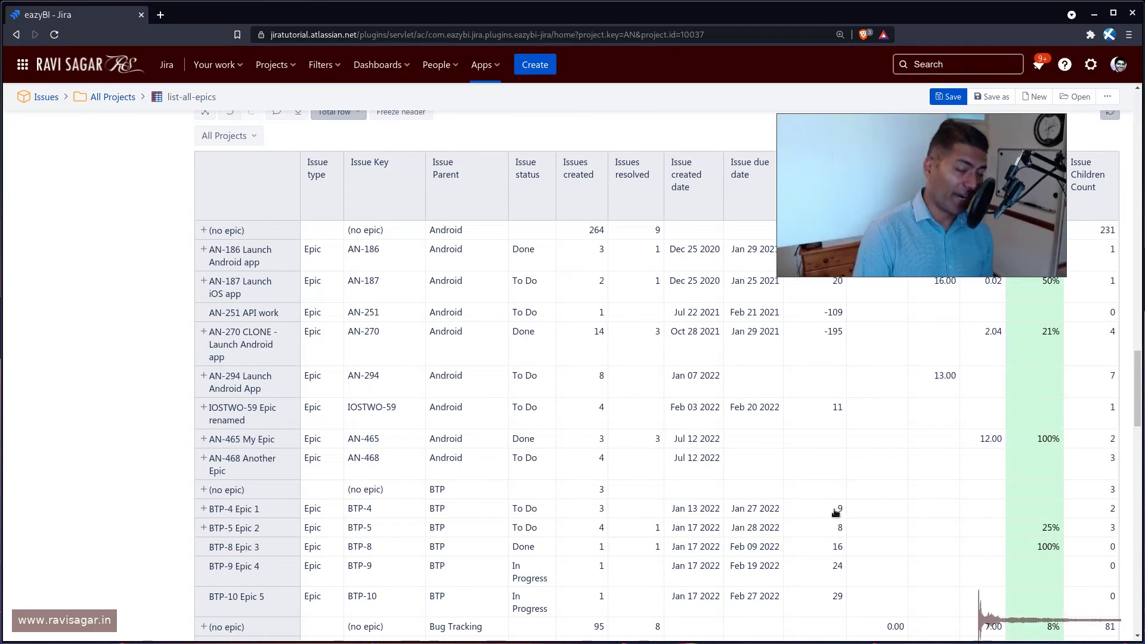
pyautogui.scroll(3, 840, 514)
pyautogui.scroll(3, 836, 513)
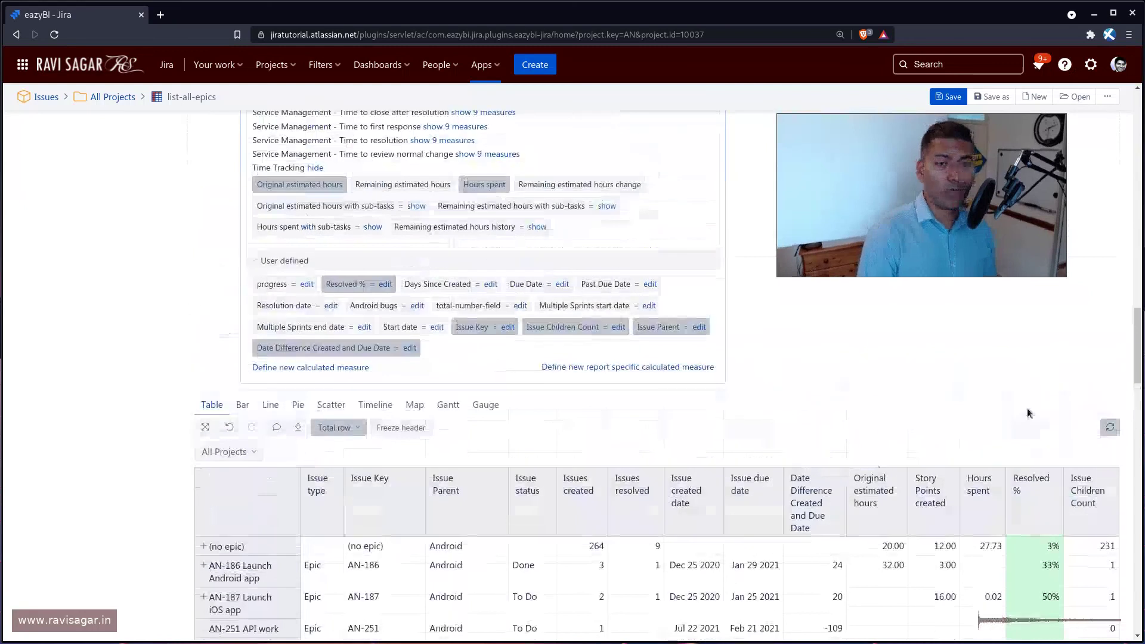